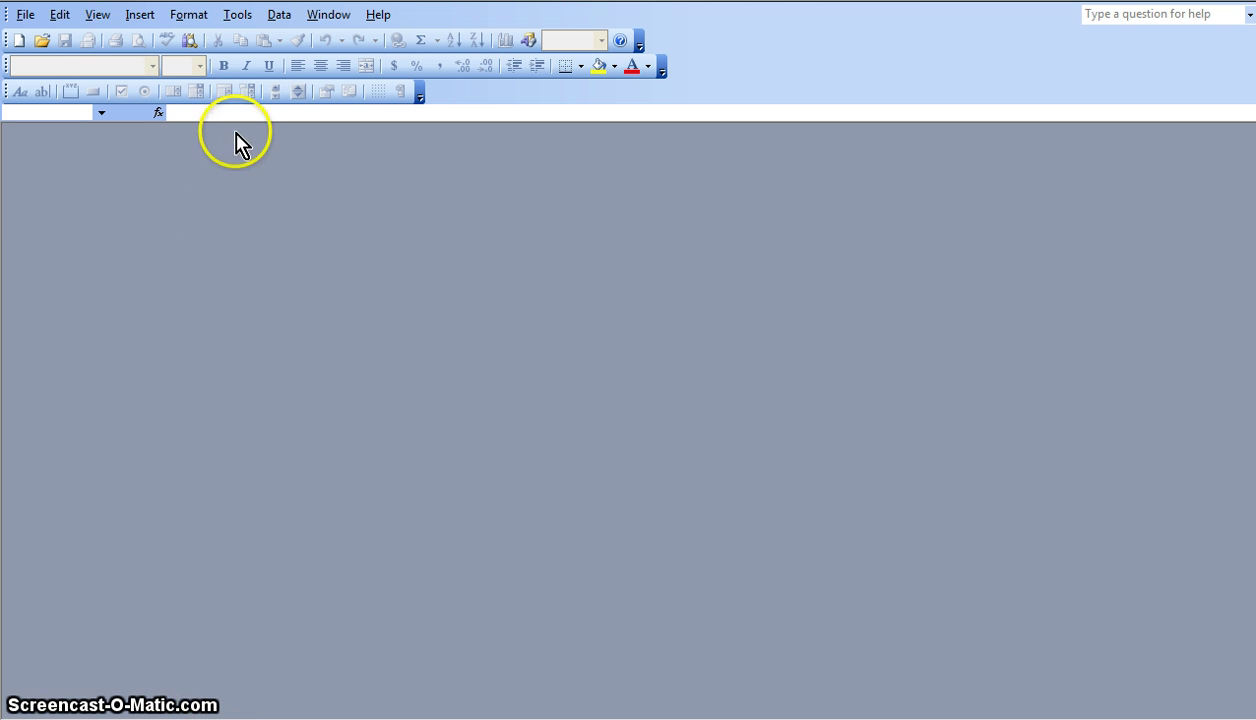
Set the macro security level to Low
click(238, 16)
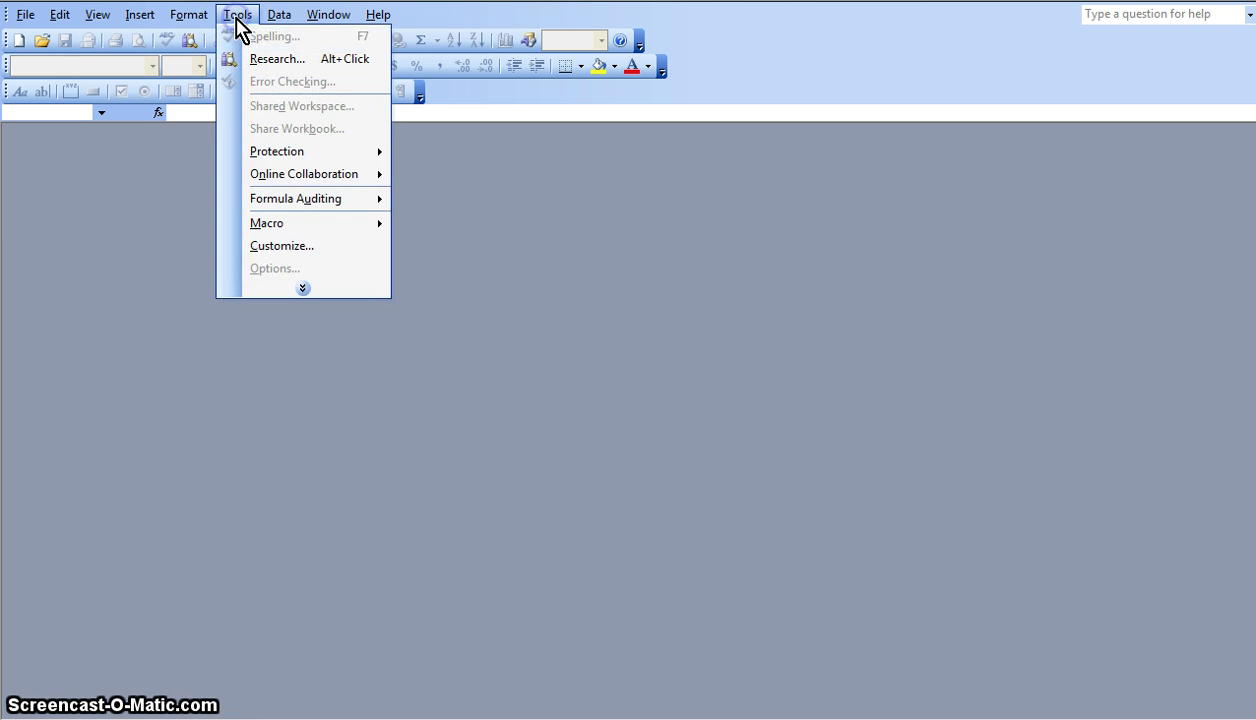
mouse_move(320, 228)
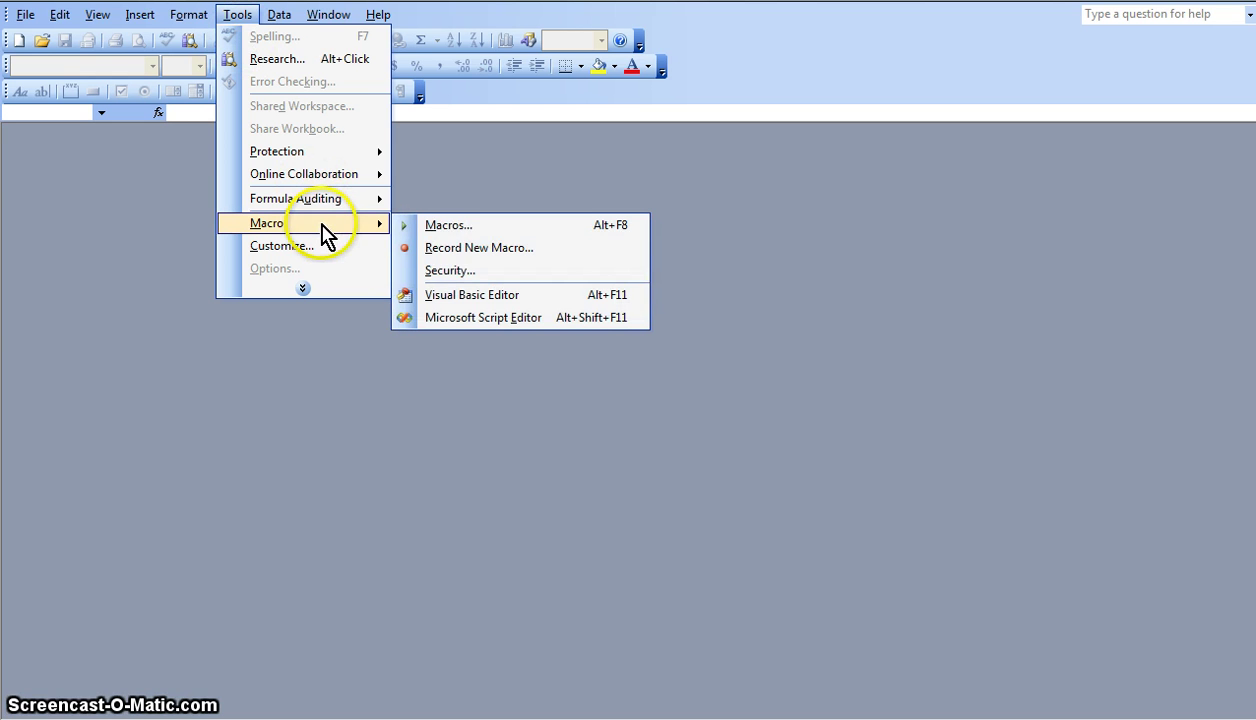
click(465, 272)
click(324, 431)
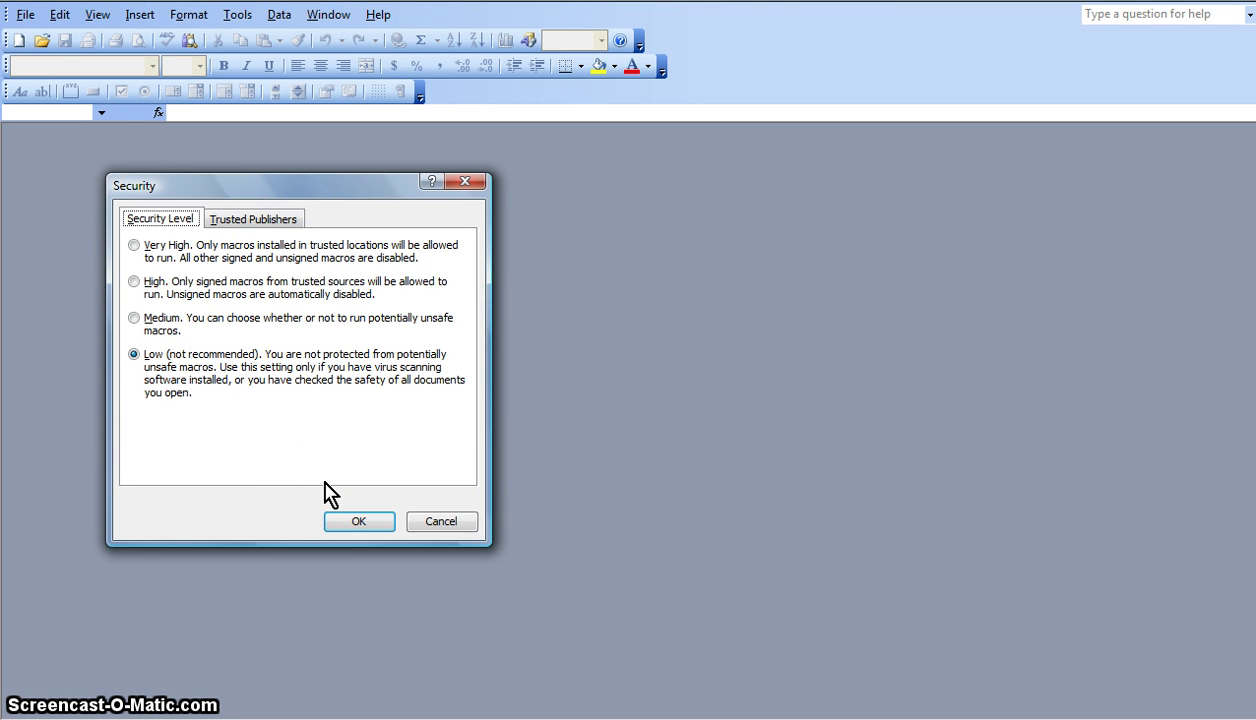
click(366, 520)
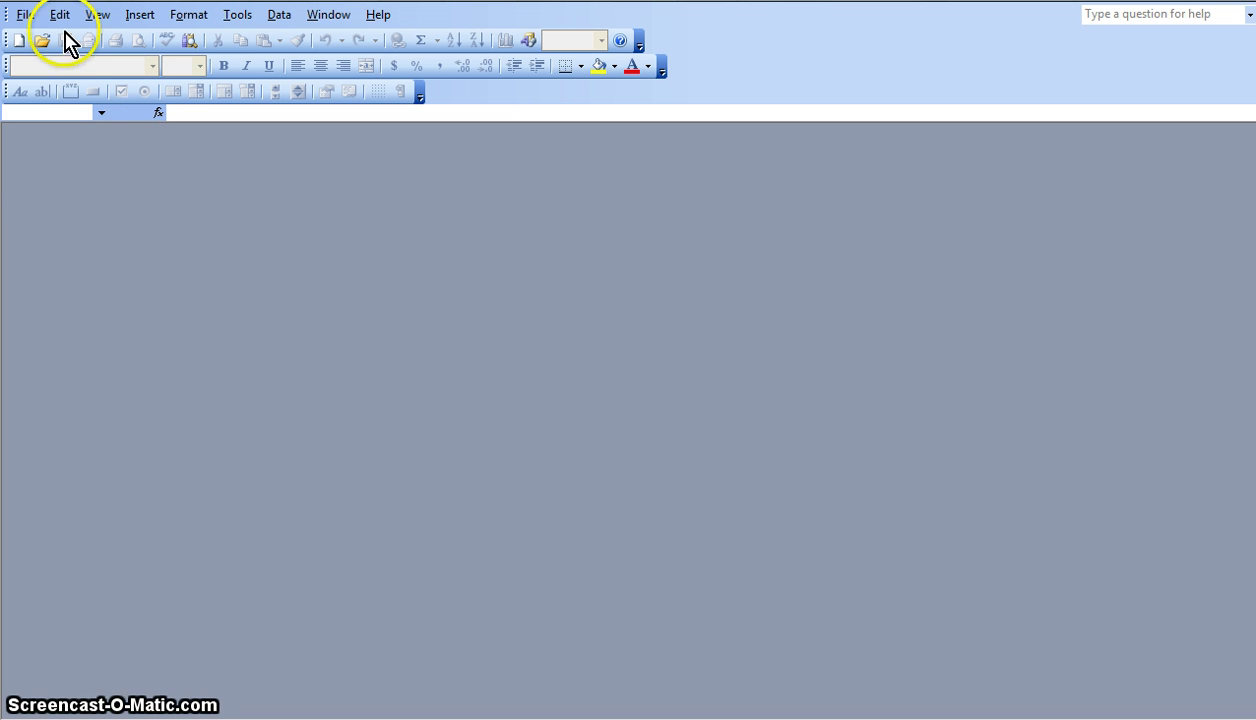
Open the workbook Samples Sales Data for A Stationary Company and turn off AutoFilter on its sales table
click(42, 42)
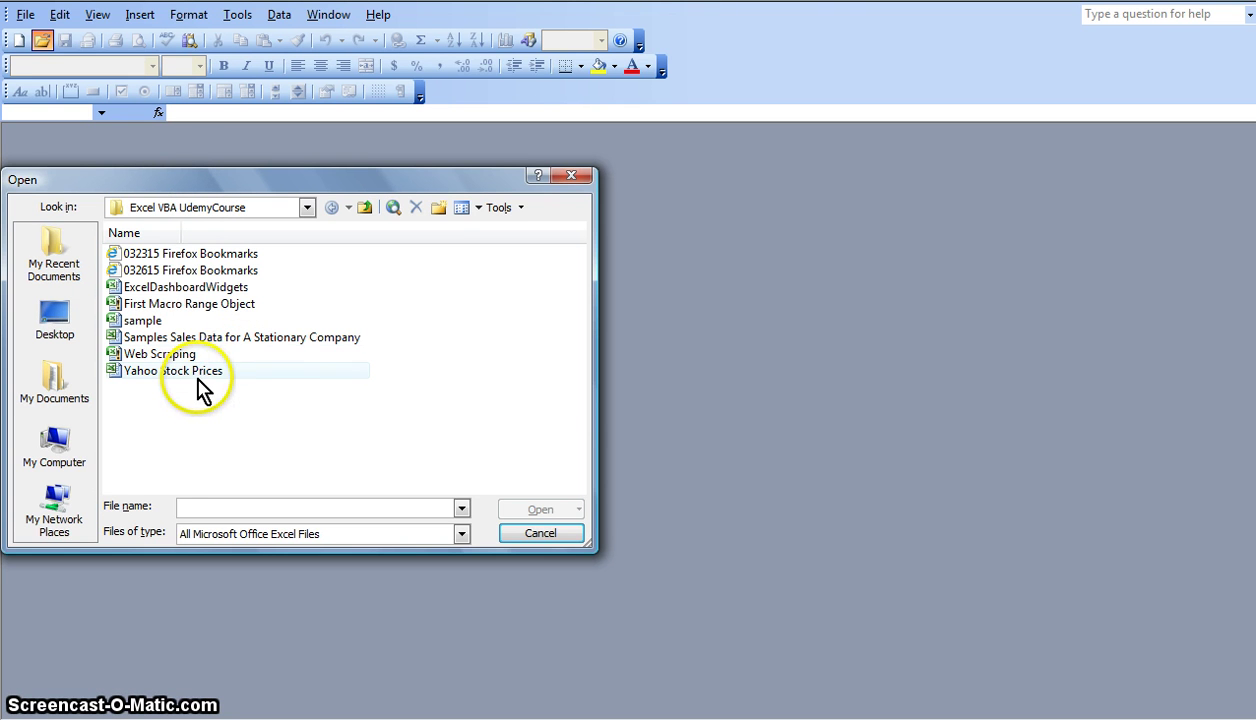
double_click(198, 337)
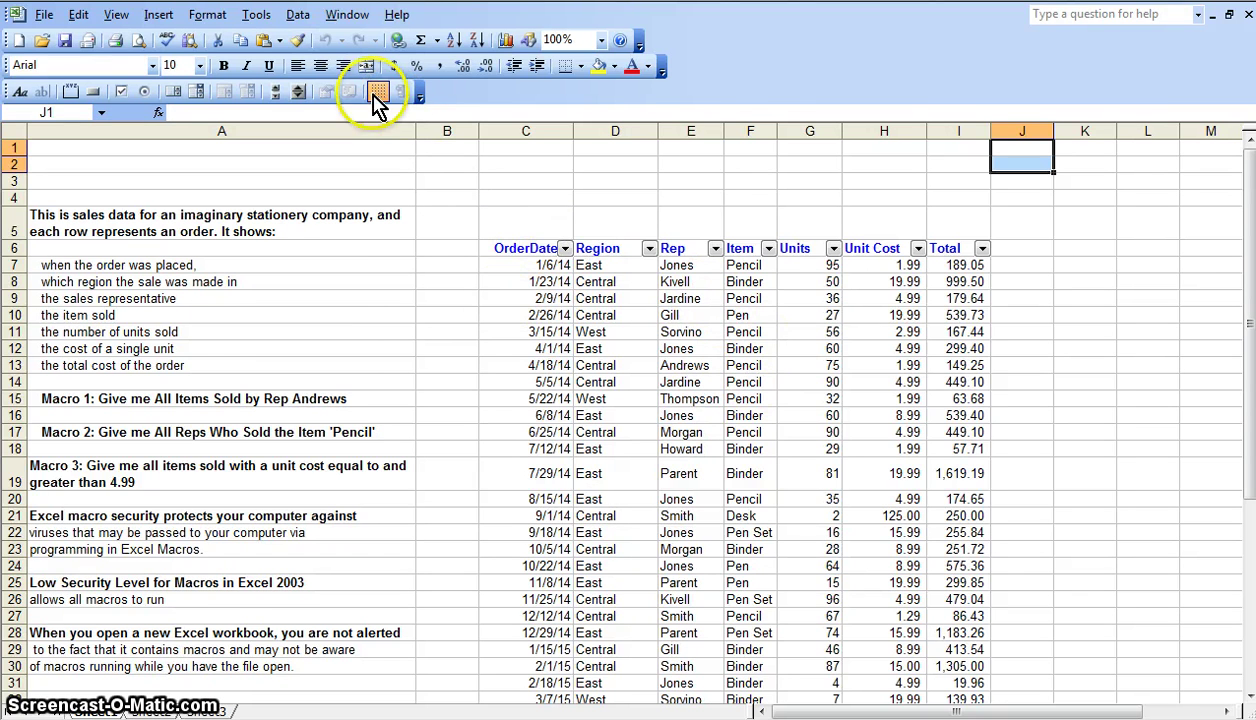
click(298, 16)
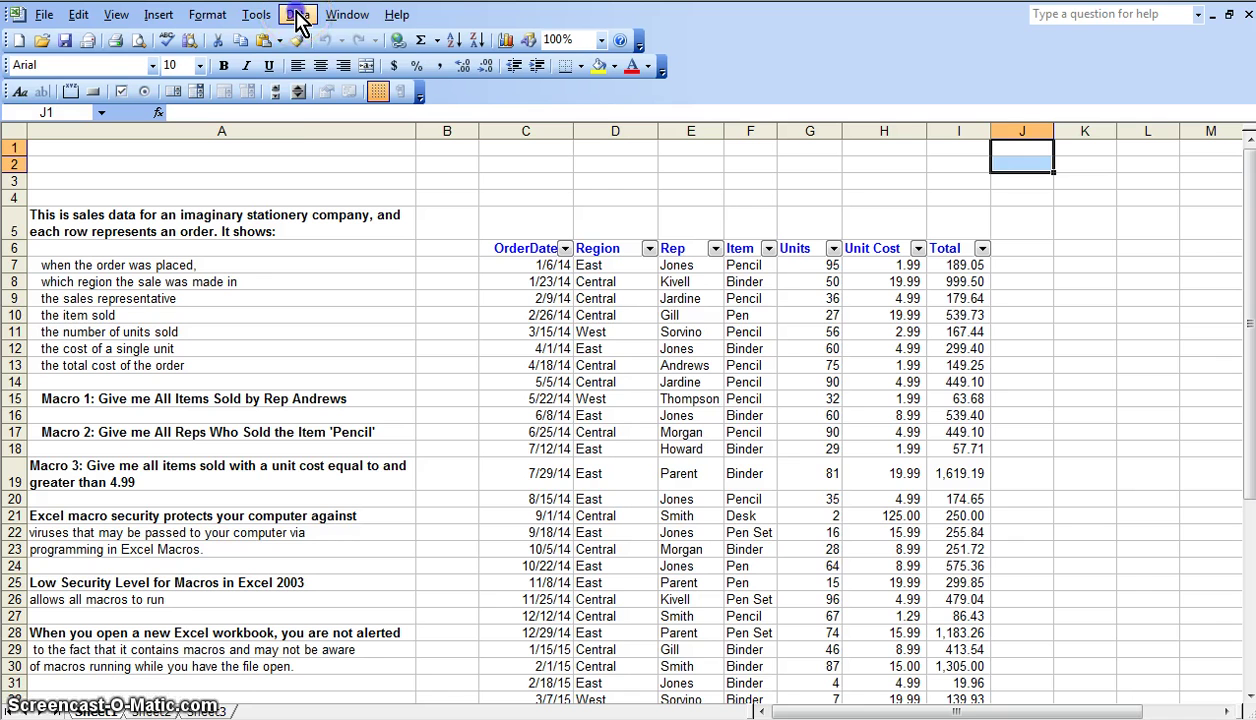
mouse_move(318, 60)
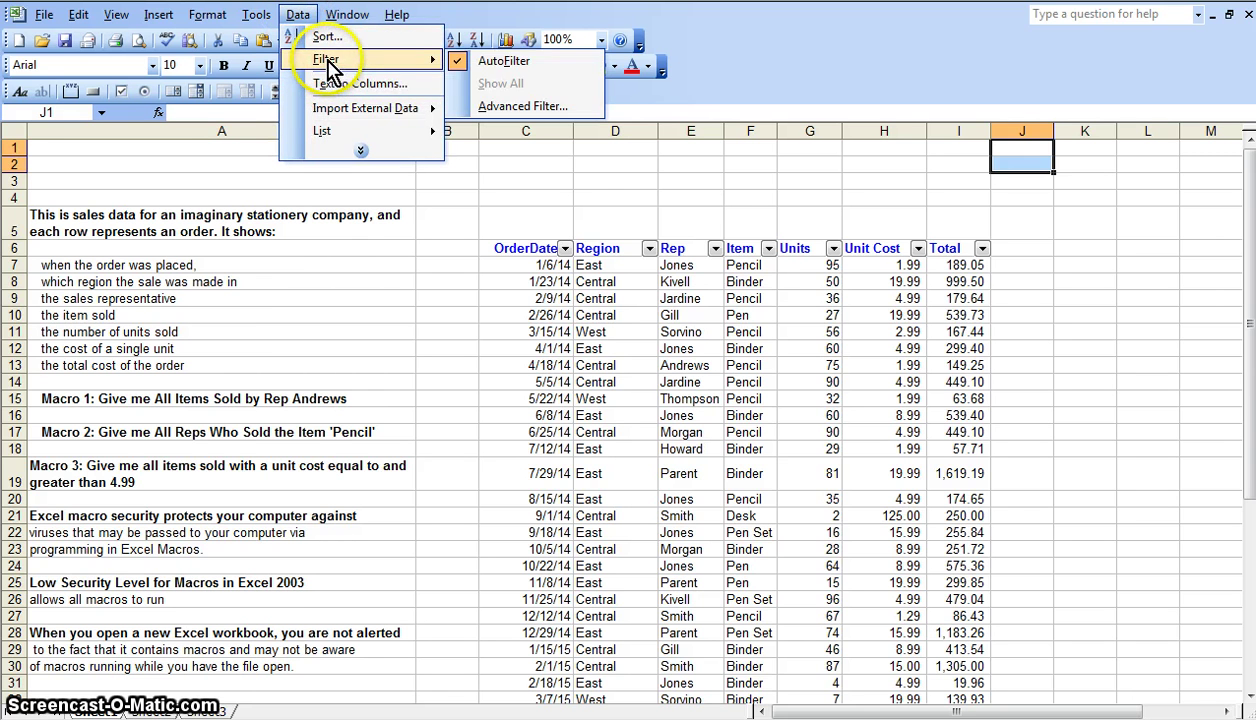
click(490, 62)
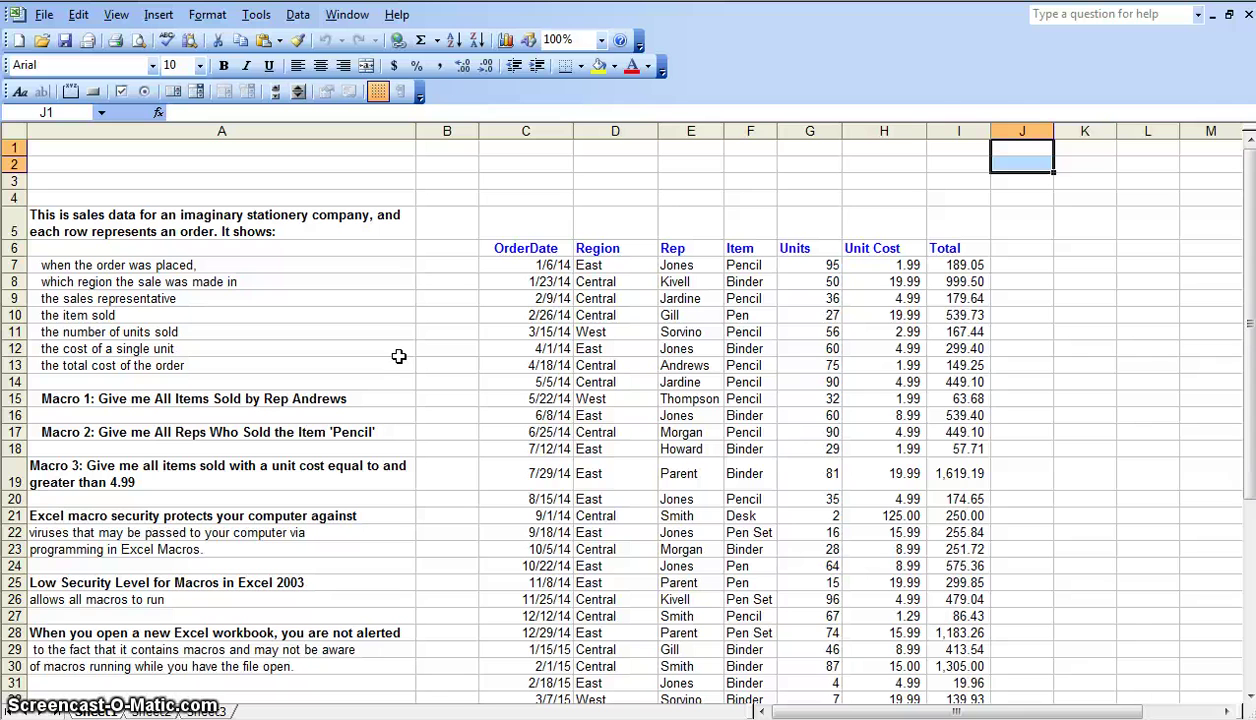
Turn on AutoFilter for the sales table, starting from the OrderDate header in cell C6
click(537, 248)
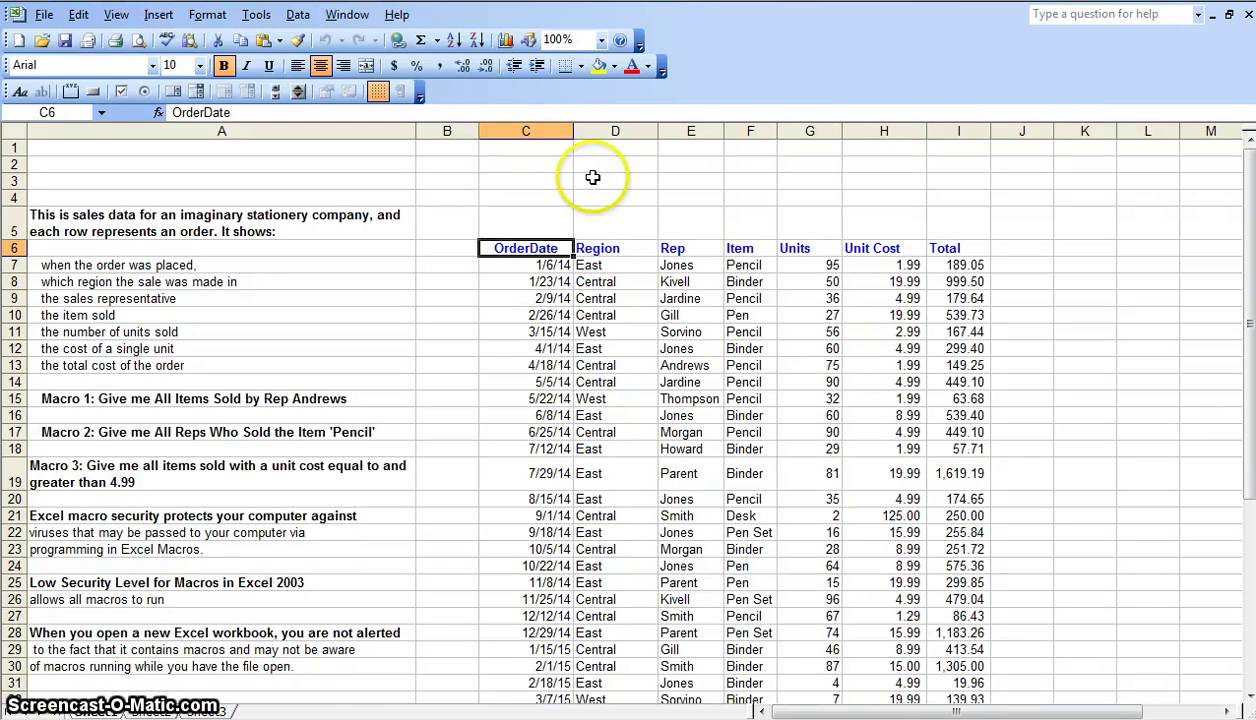
click(298, 15)
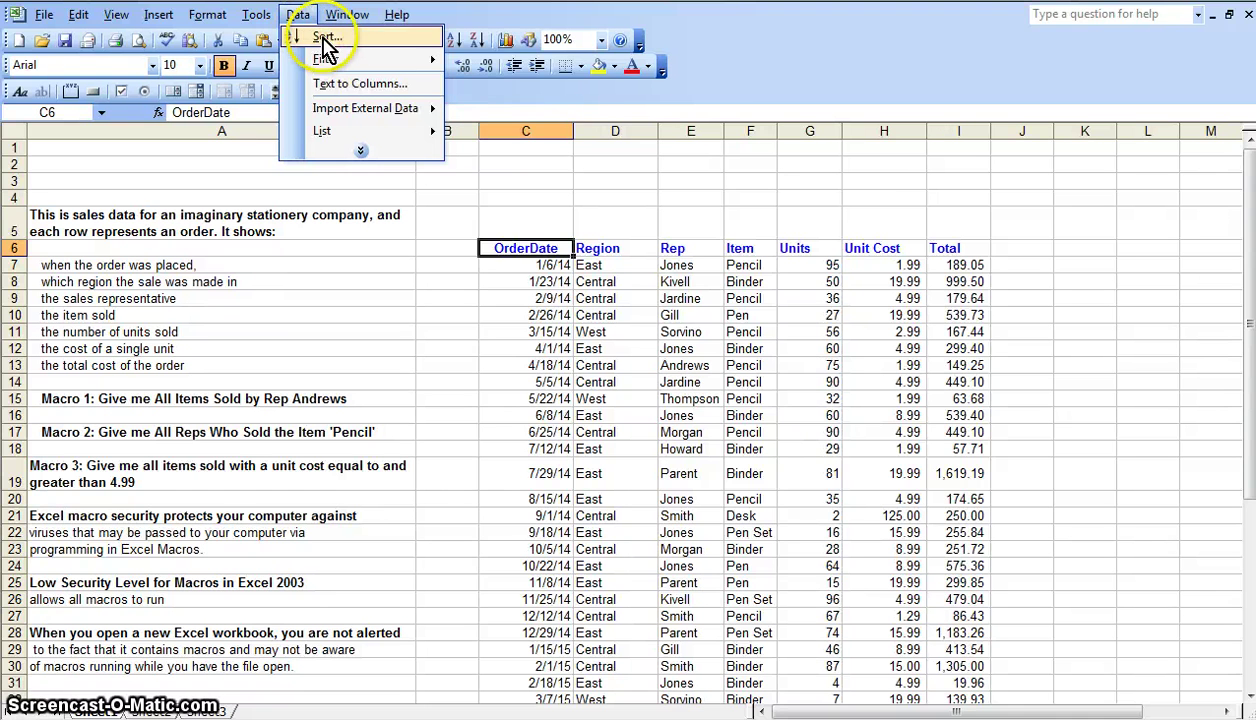
mouse_move(345, 60)
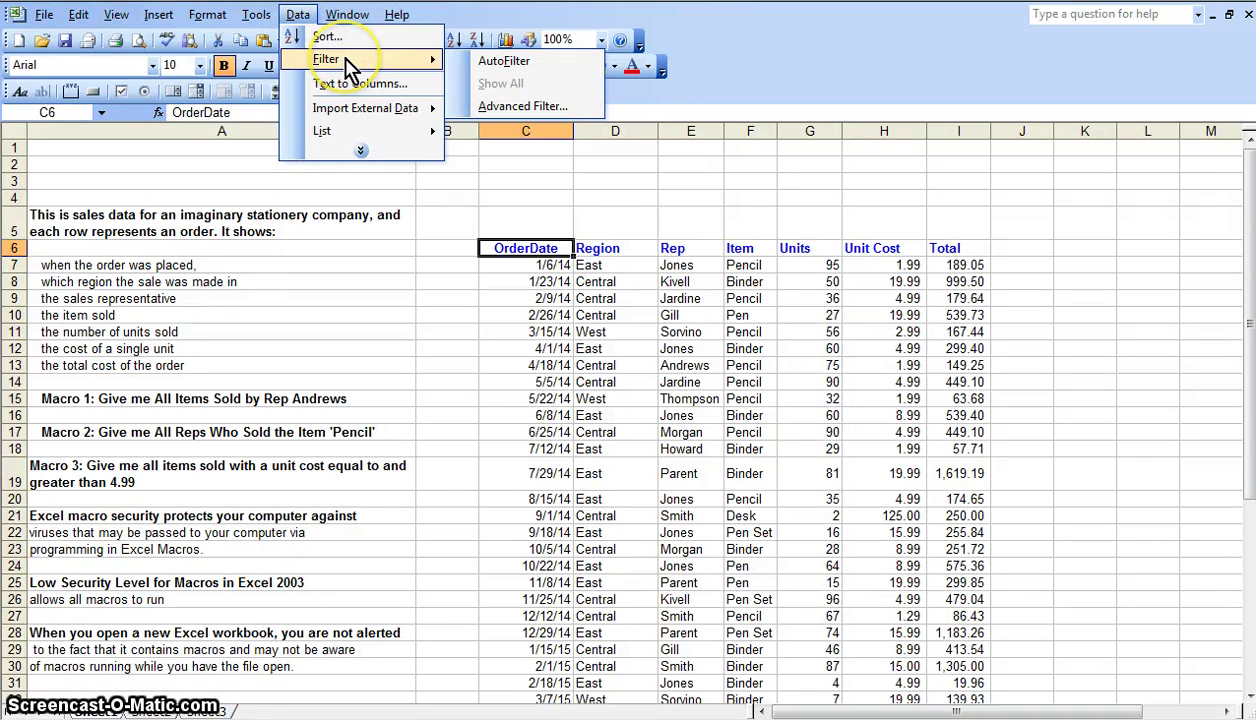
click(490, 66)
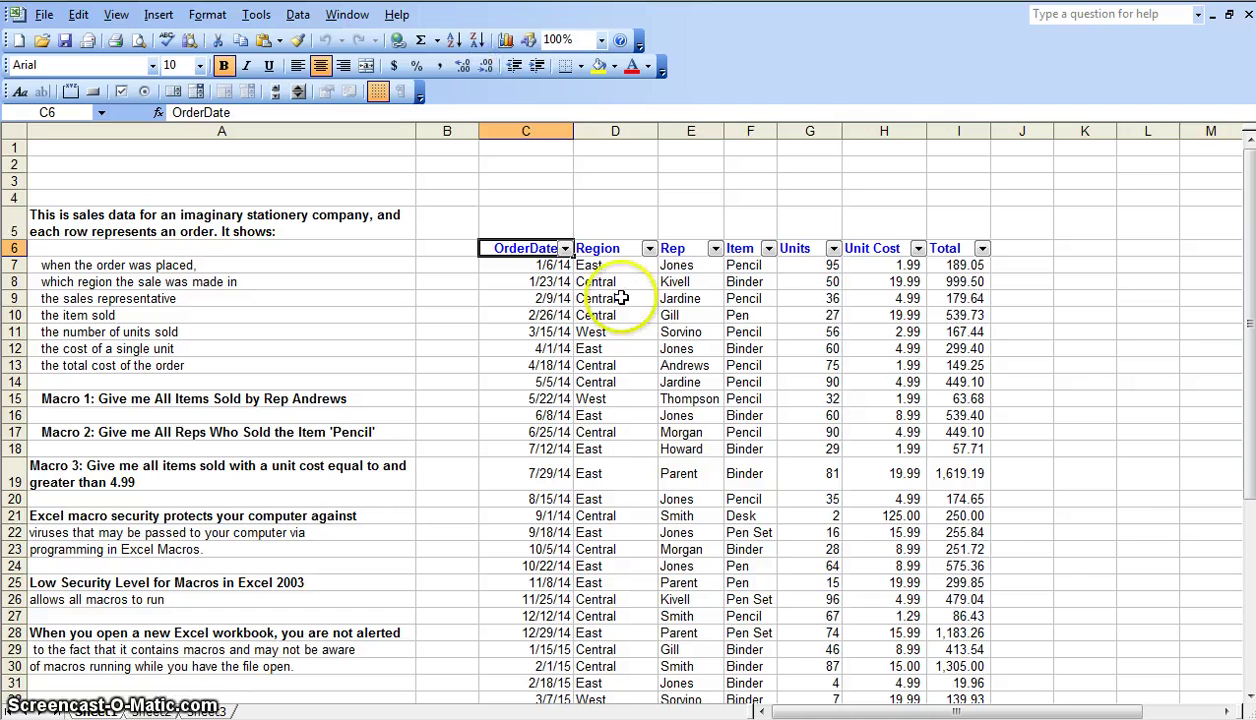
Filter the Rep column to the sales representative named in the Macro 1 note
click(649, 248)
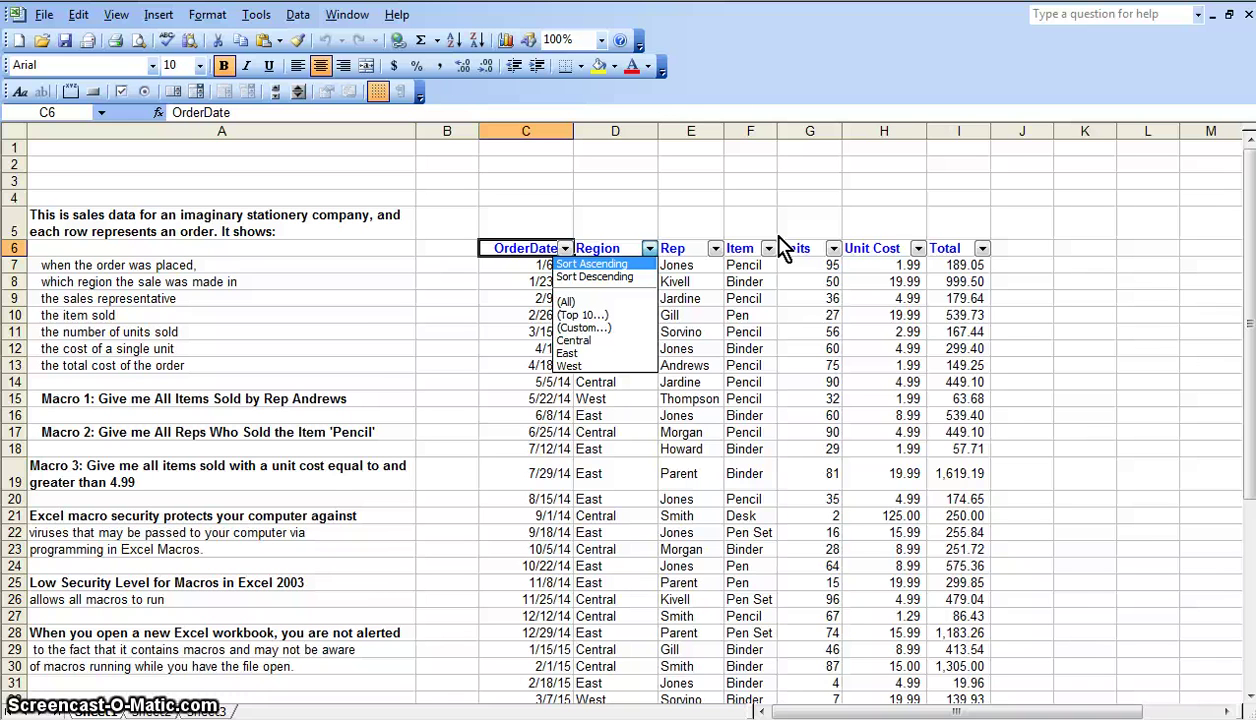
click(715, 250)
click(715, 250)
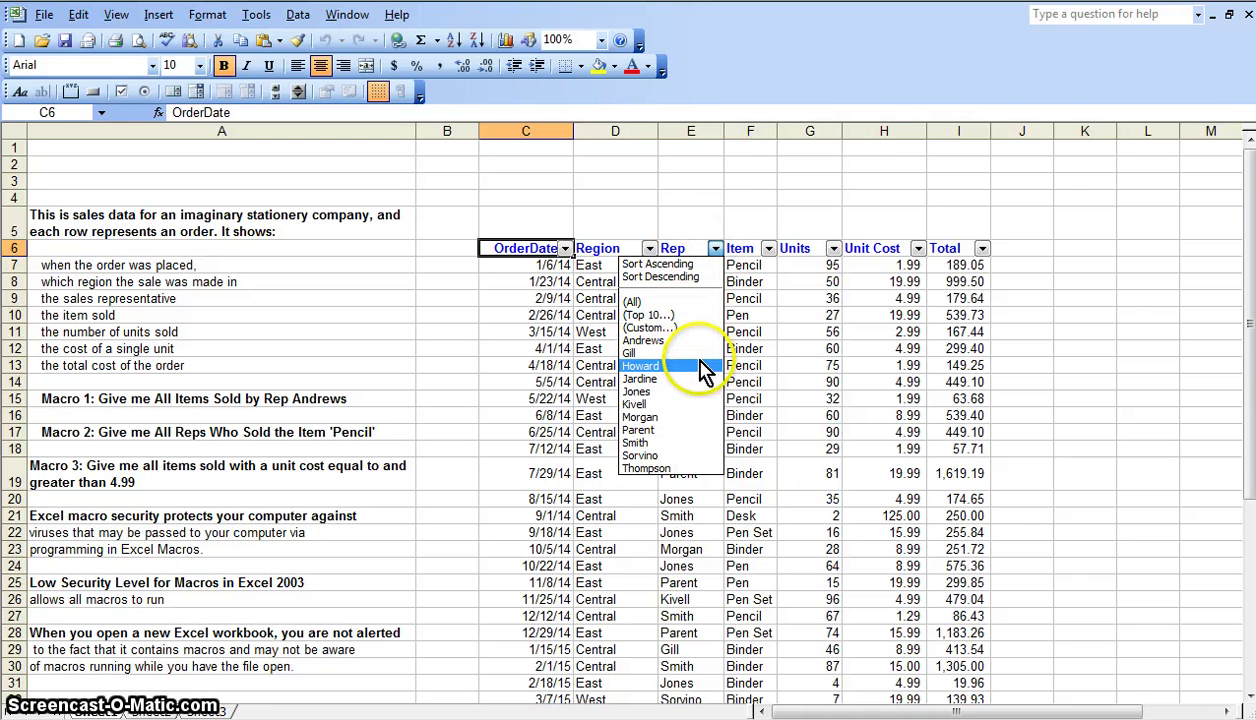
click(670, 341)
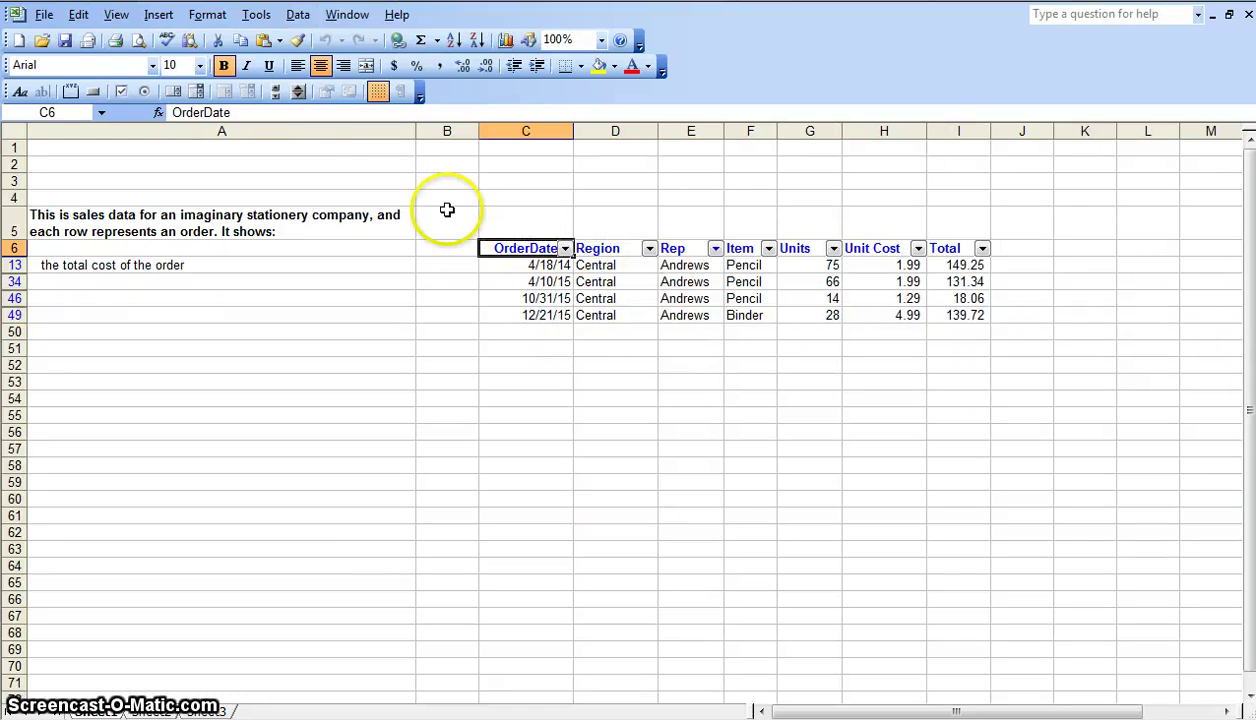
Remove the Rep filter by turning off AutoFilter on the sales table
click(308, 24)
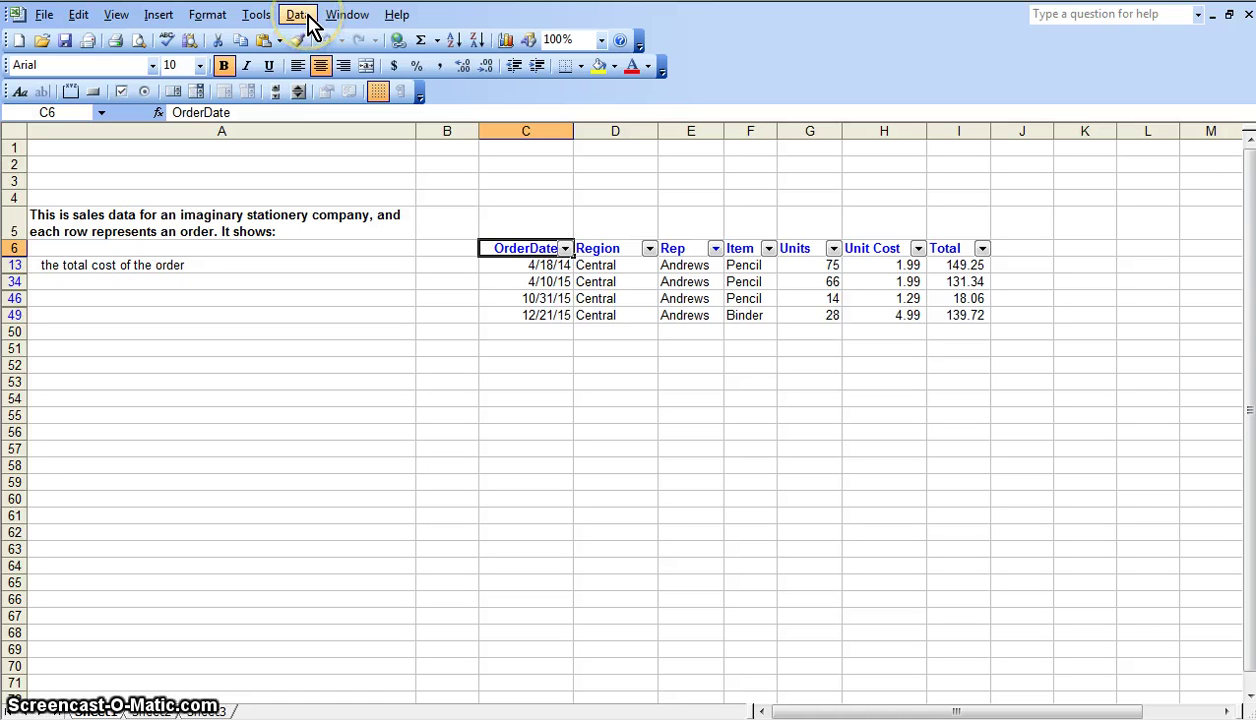
click(307, 20)
mouse_move(330, 60)
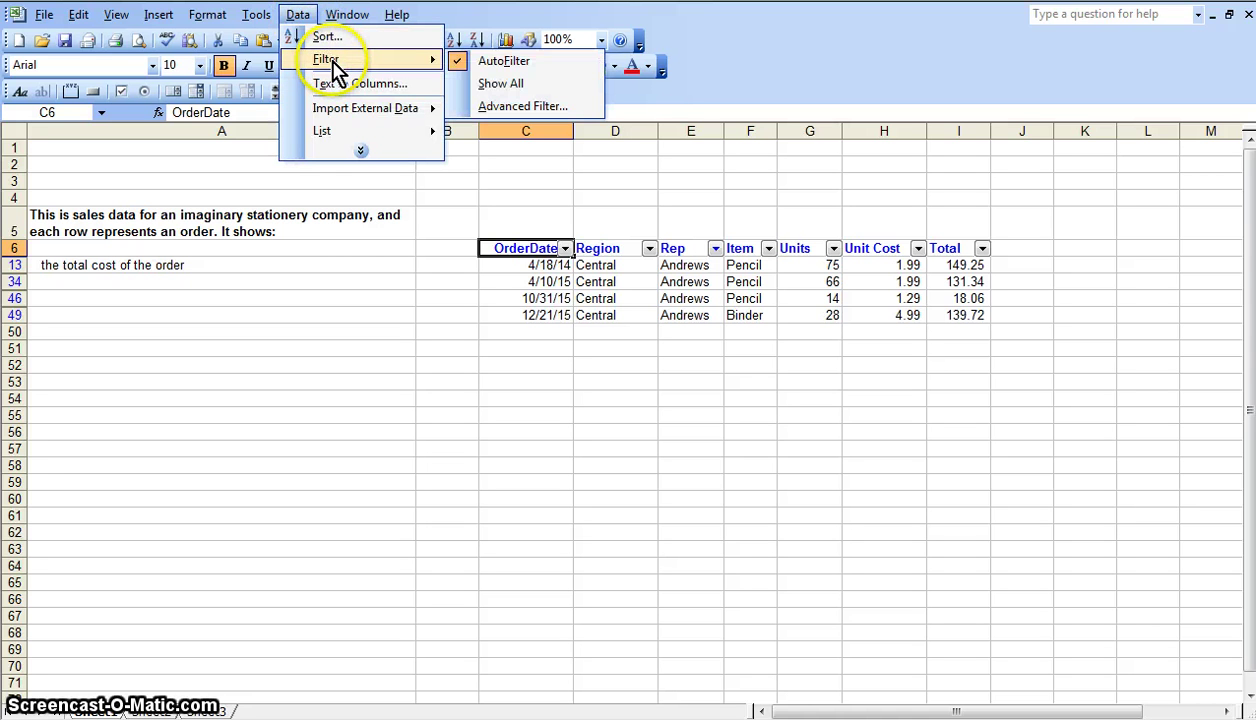
click(505, 64)
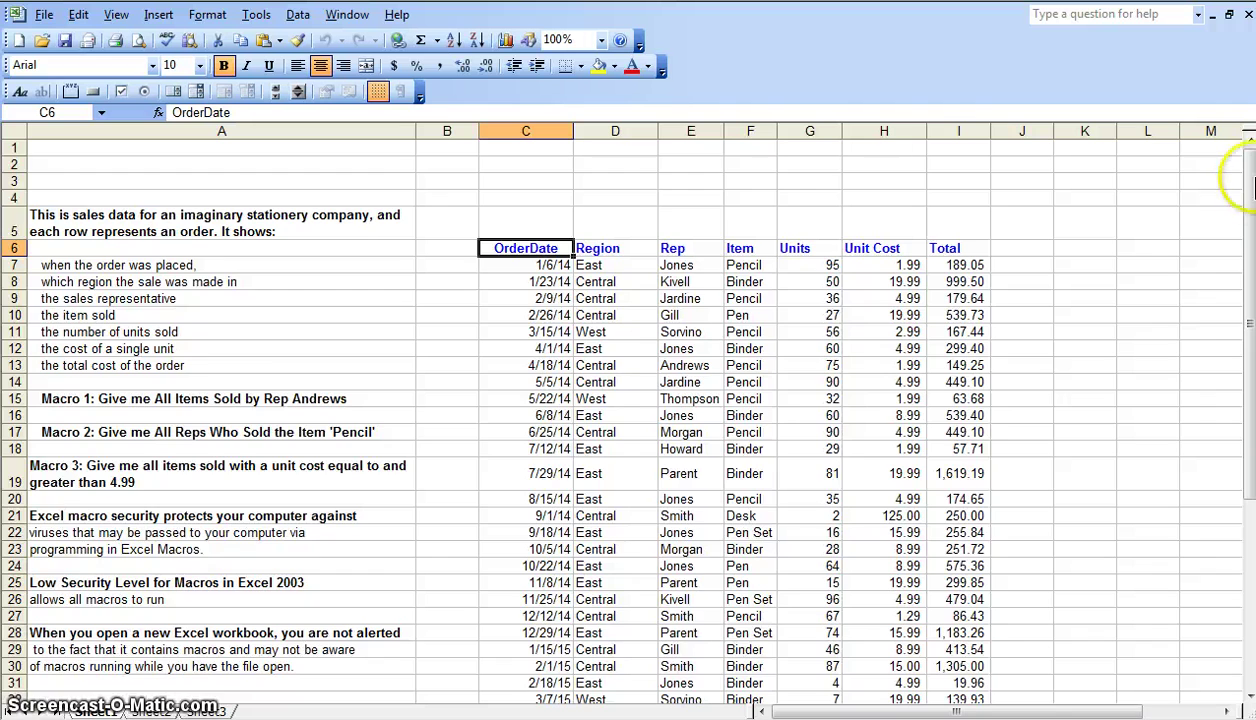
Start recording a new macro and name it SalesBy followed by the surname of the rep in the Macro 1 note
scroll(1252, 215, down, 3)
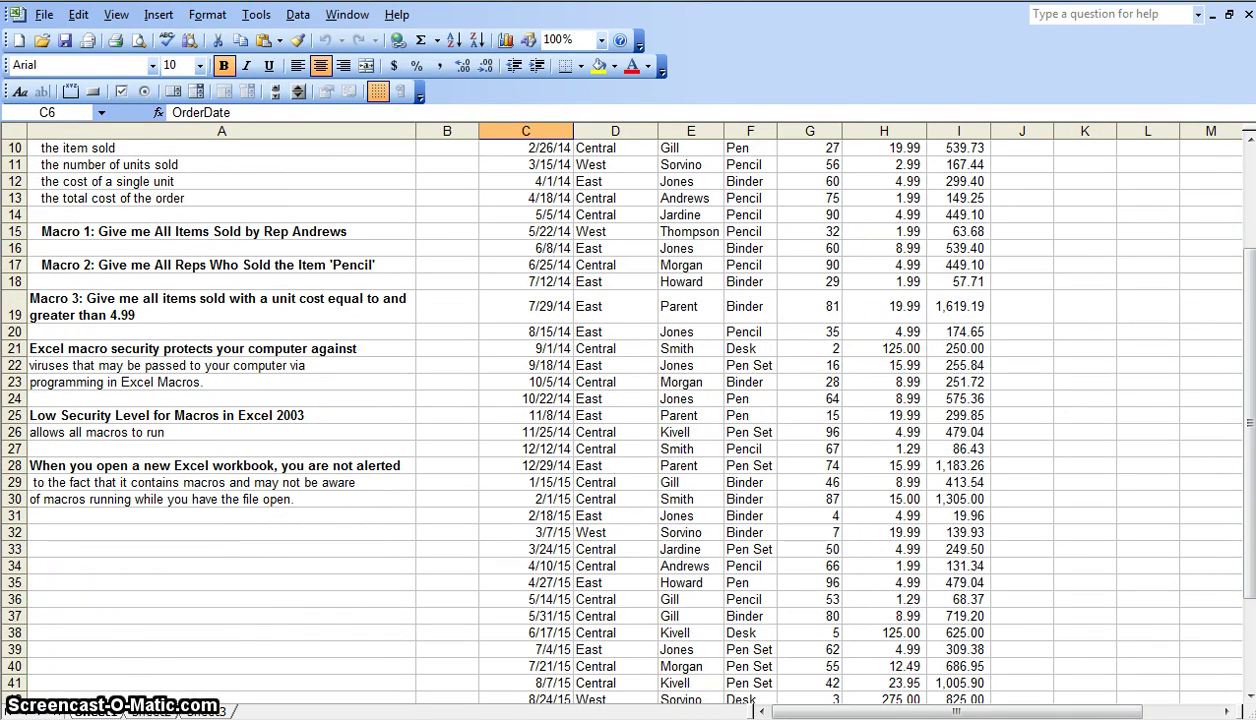
scroll(628, 420, up, 3)
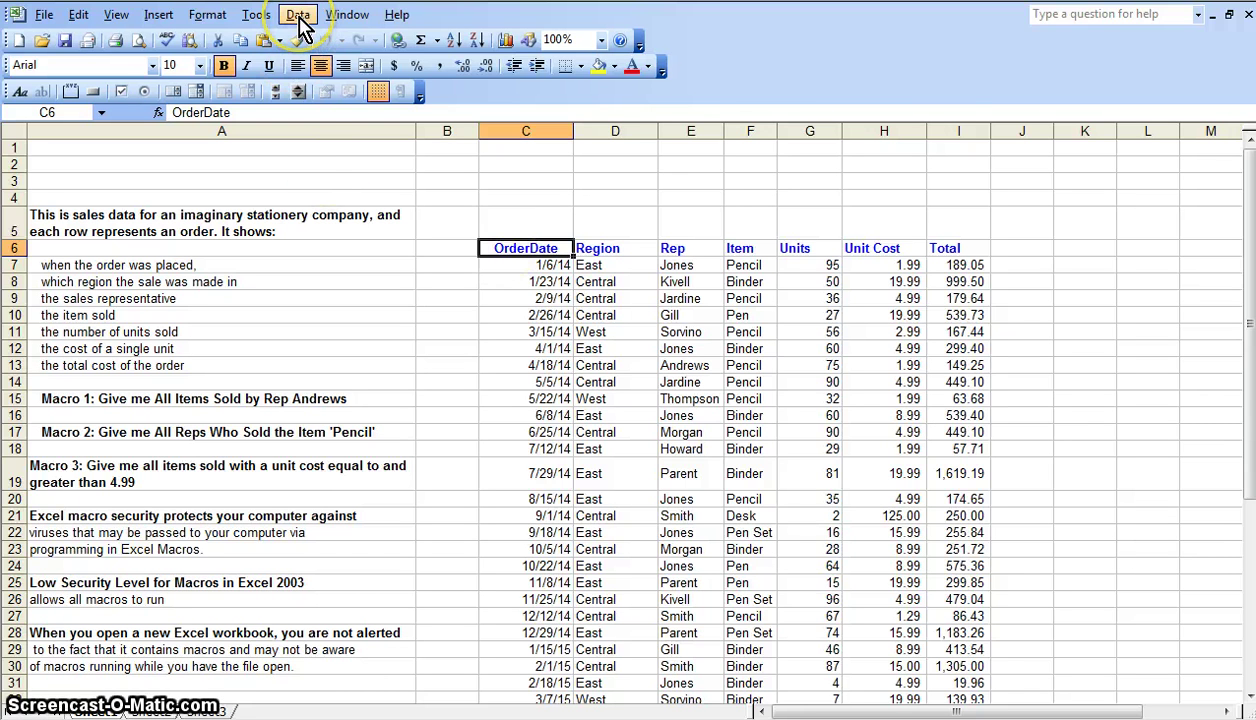
click(268, 18)
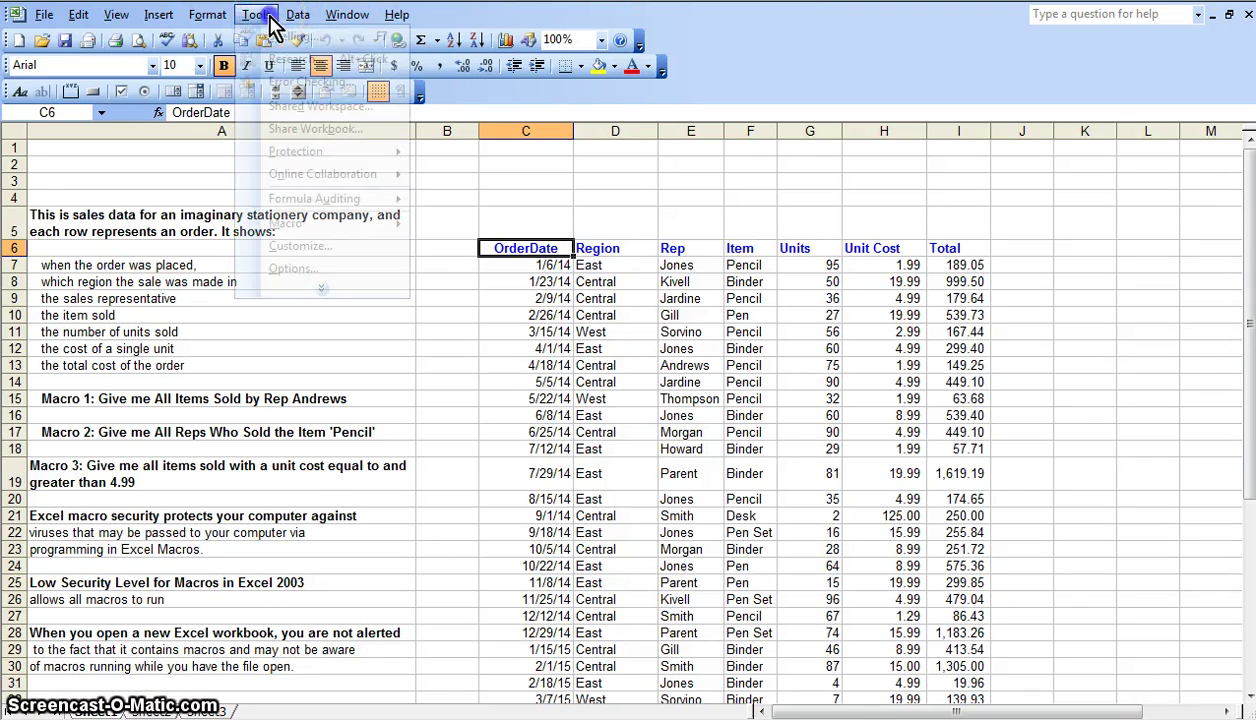
mouse_move(300, 224)
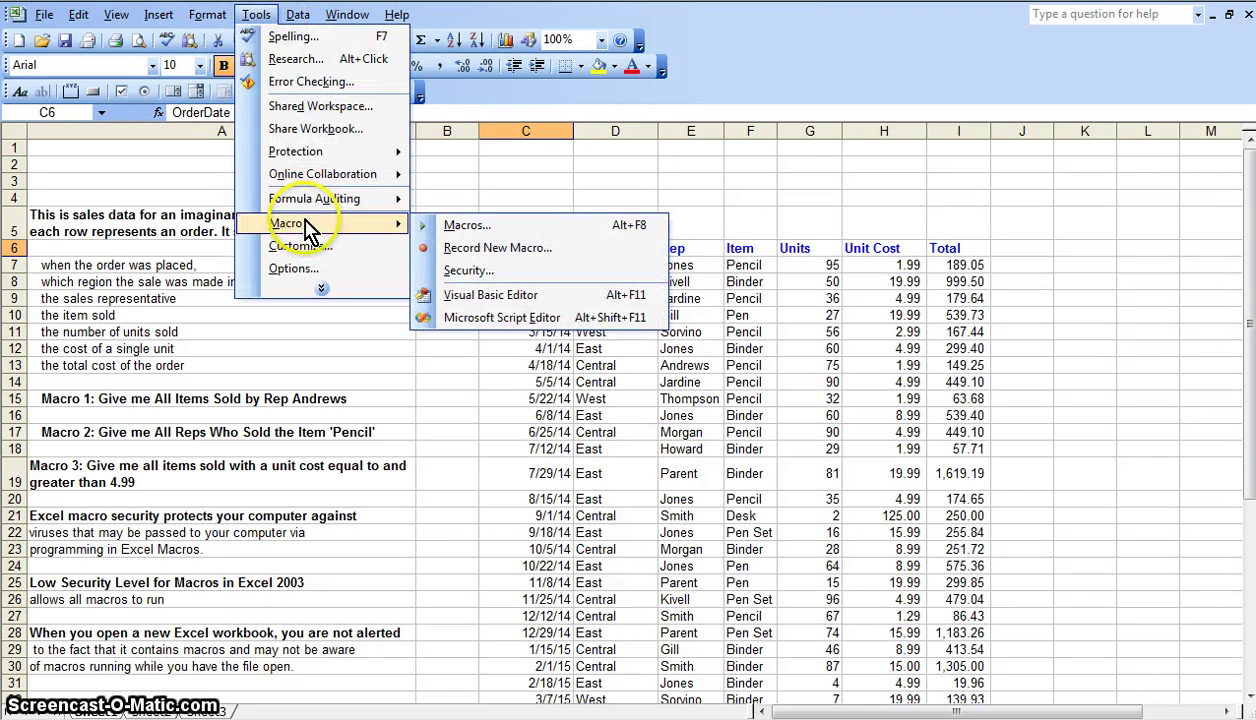
click(460, 251)
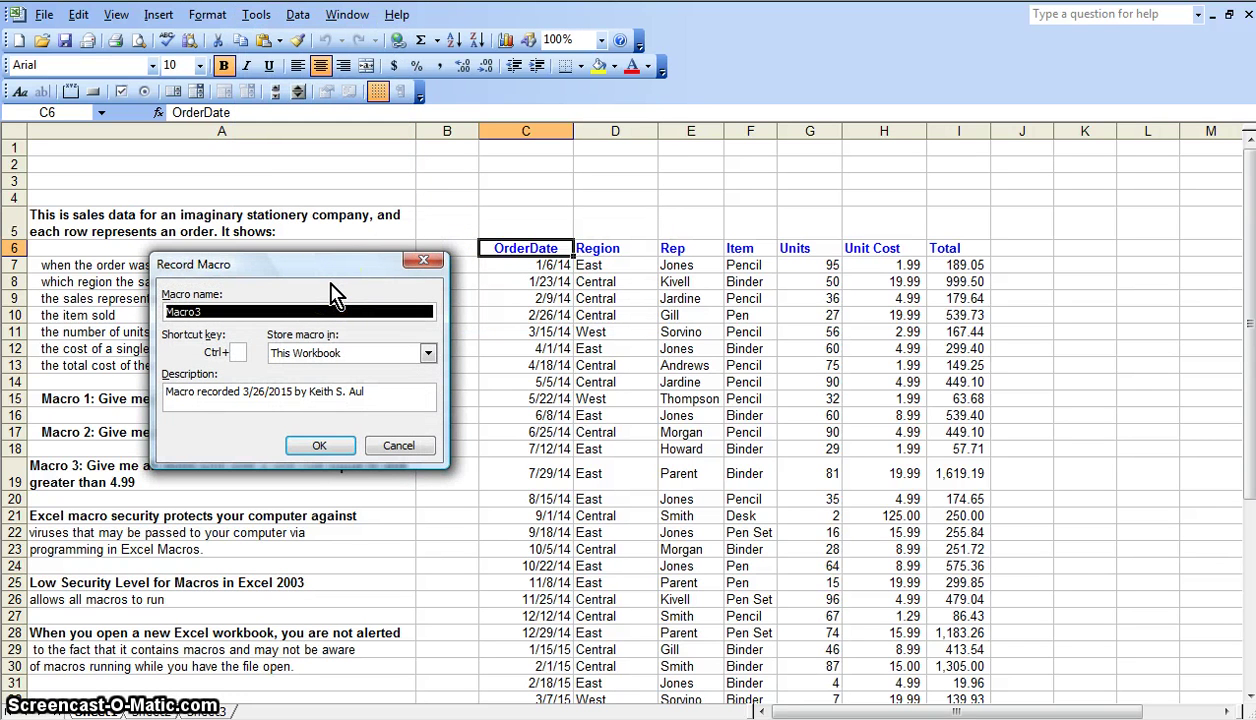
click(209, 312)
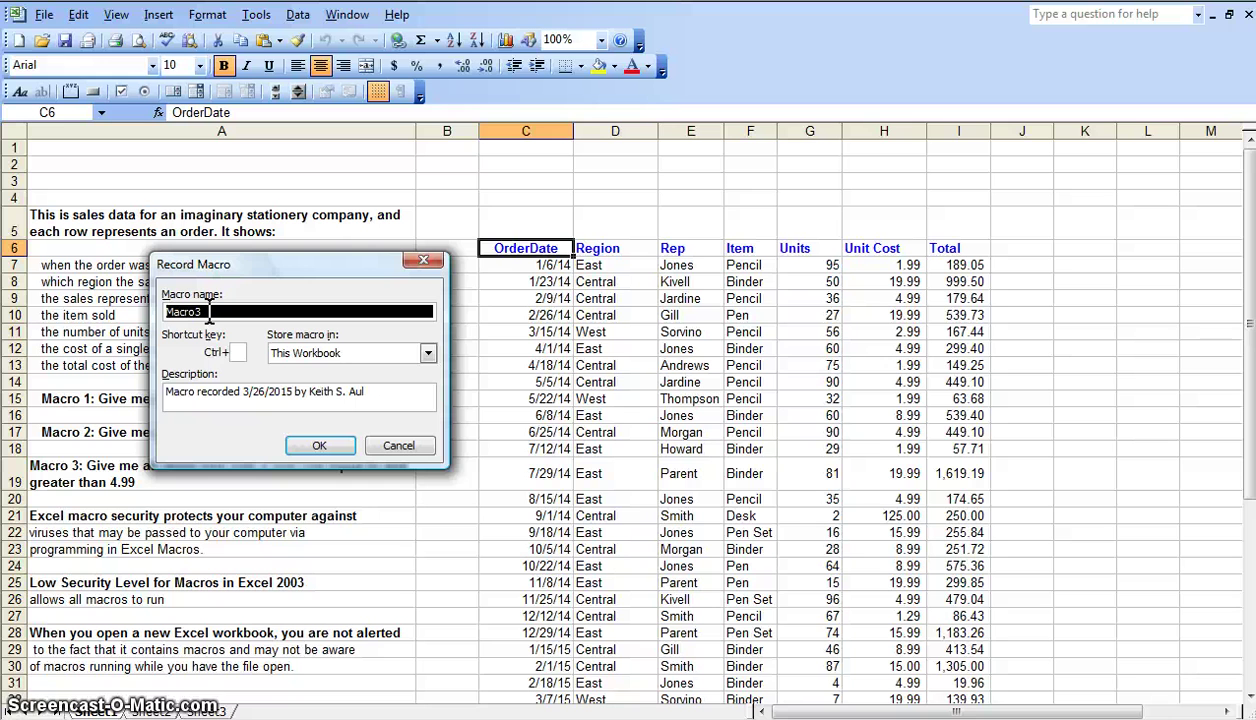
drag(209, 312, 150, 313)
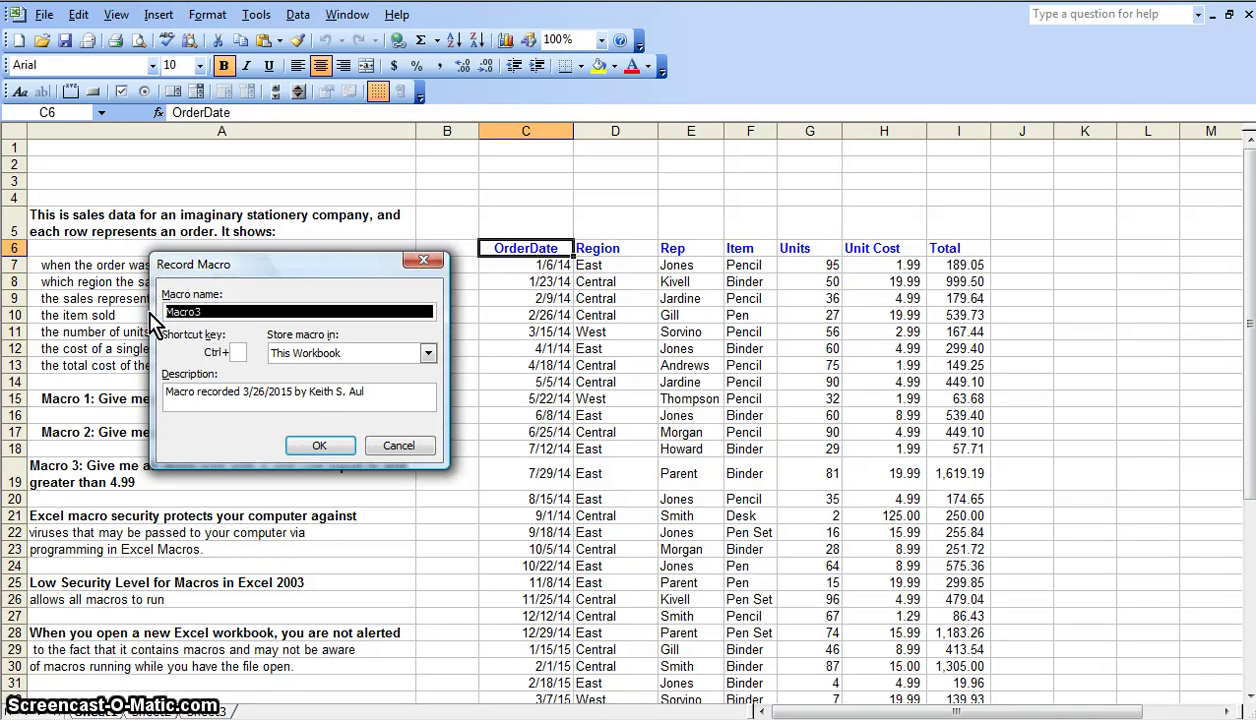
text(A)
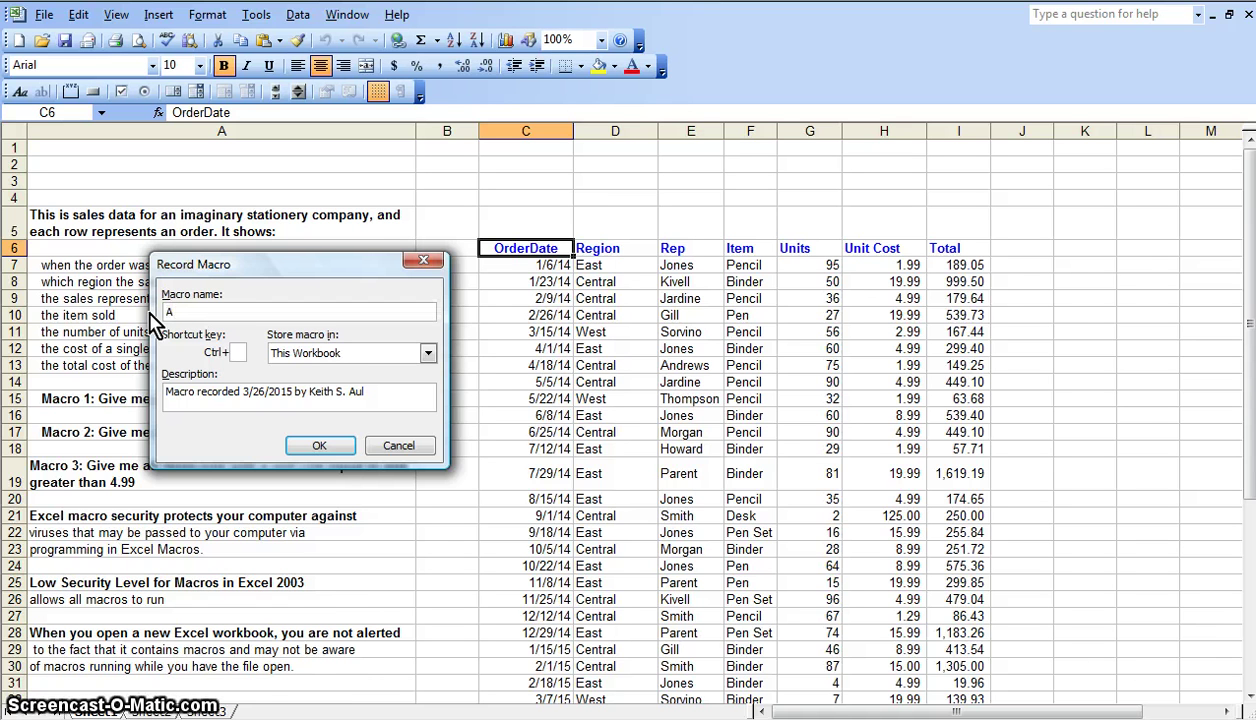
key(BackSpace)
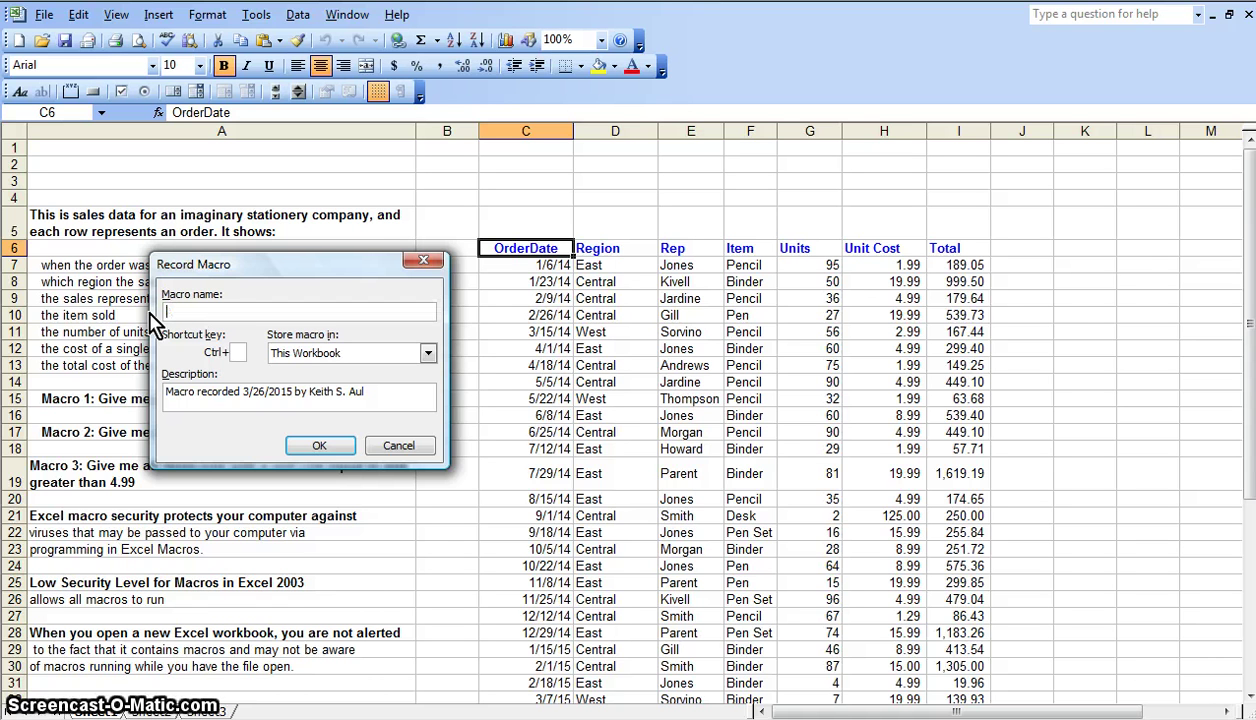
text(Sales)
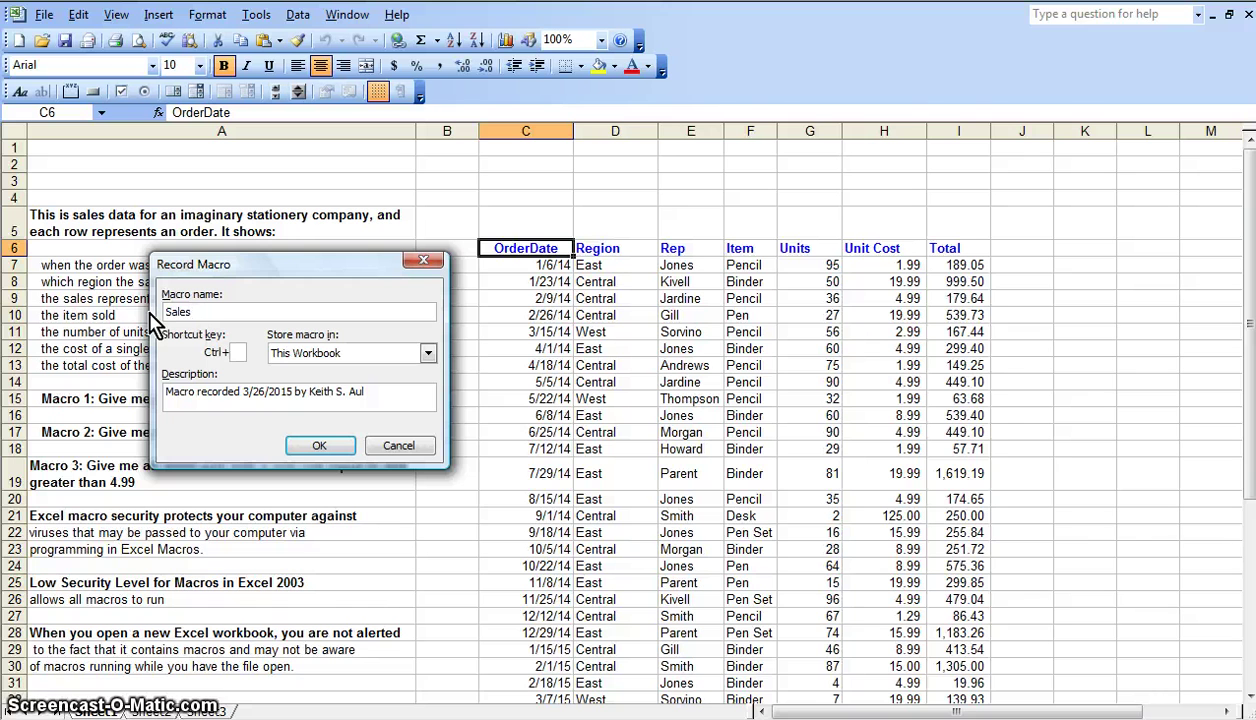
text(ByAn)
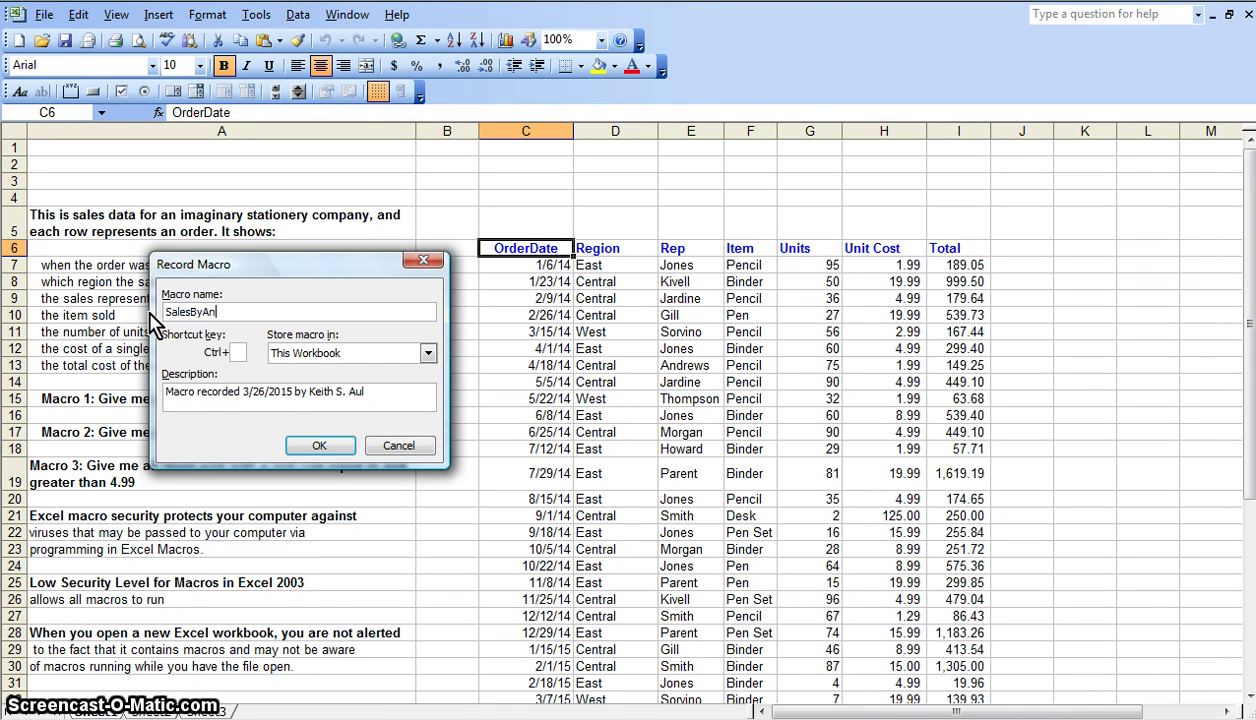
text(drews)
Assign the letter s as the new macro's Ctrl shortcut and store the macro in This Workbook
click(237, 350)
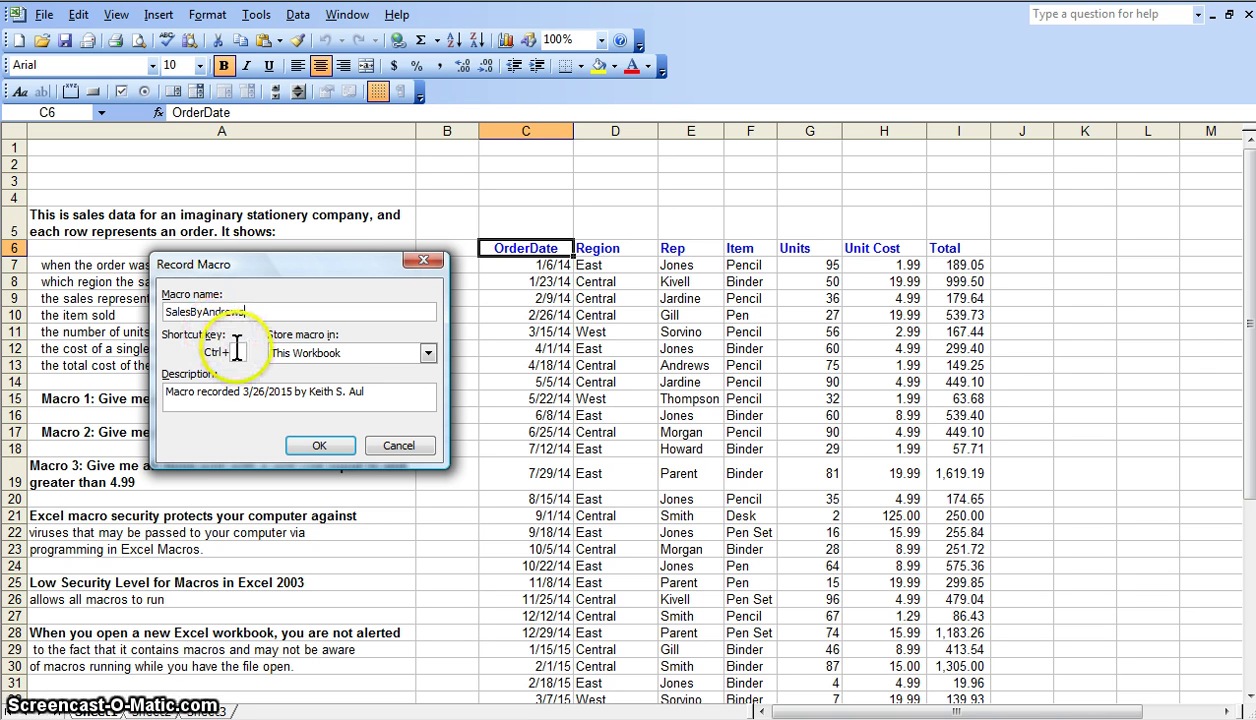
click(290, 336)
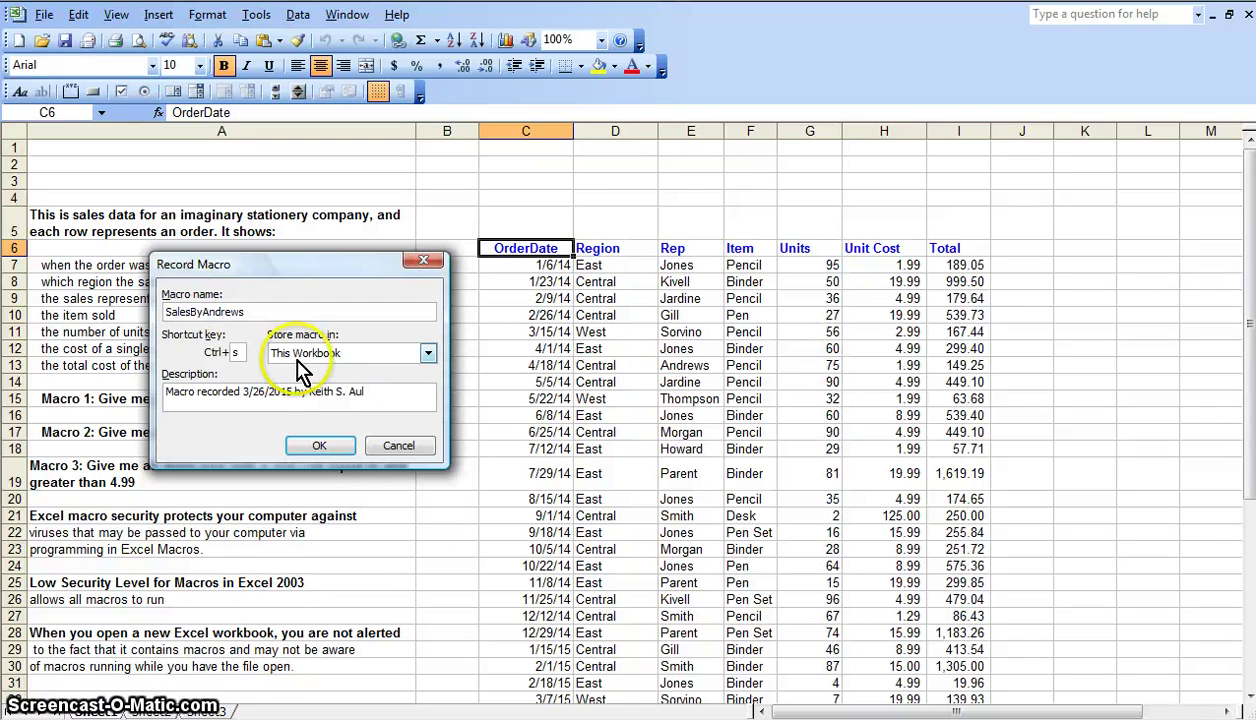
text(s)
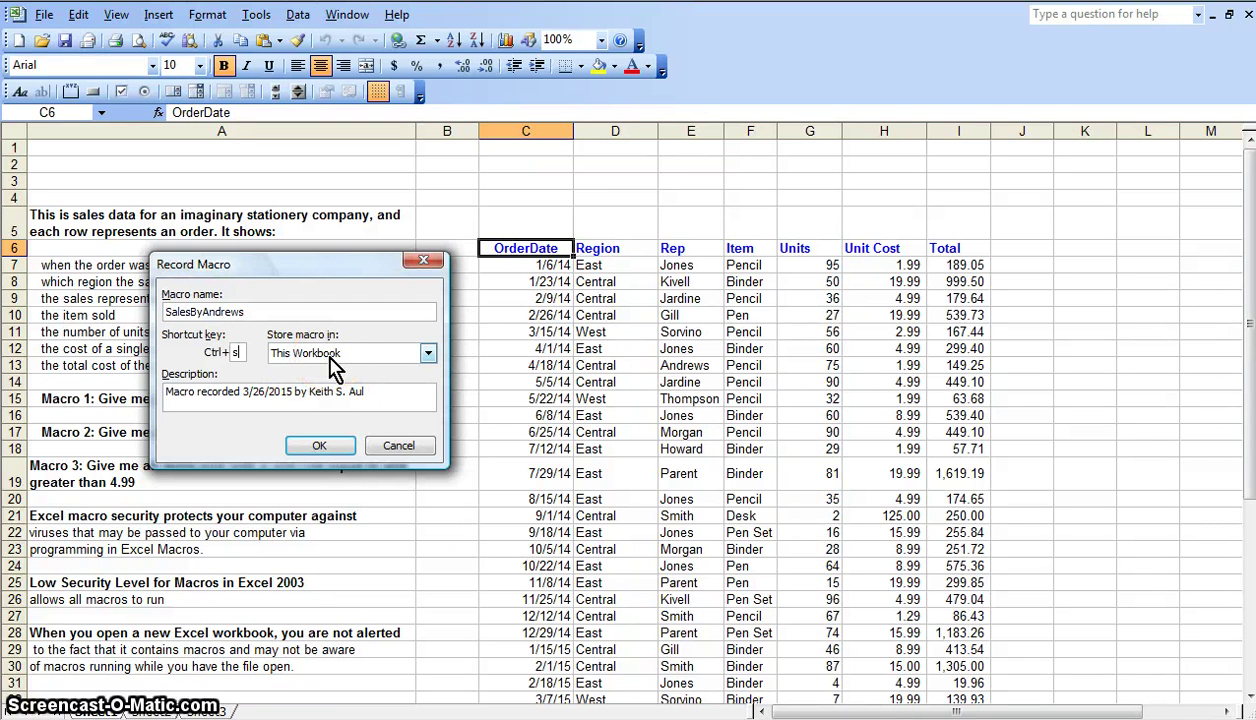
click(427, 353)
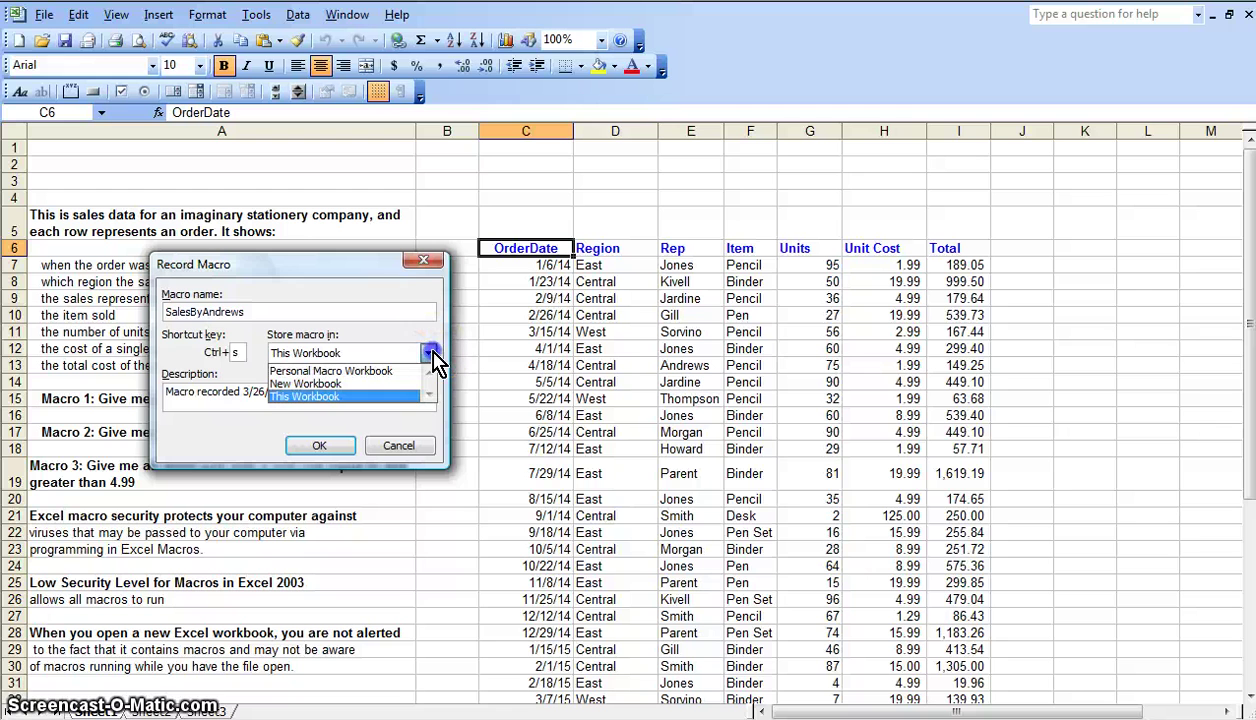
click(370, 370)
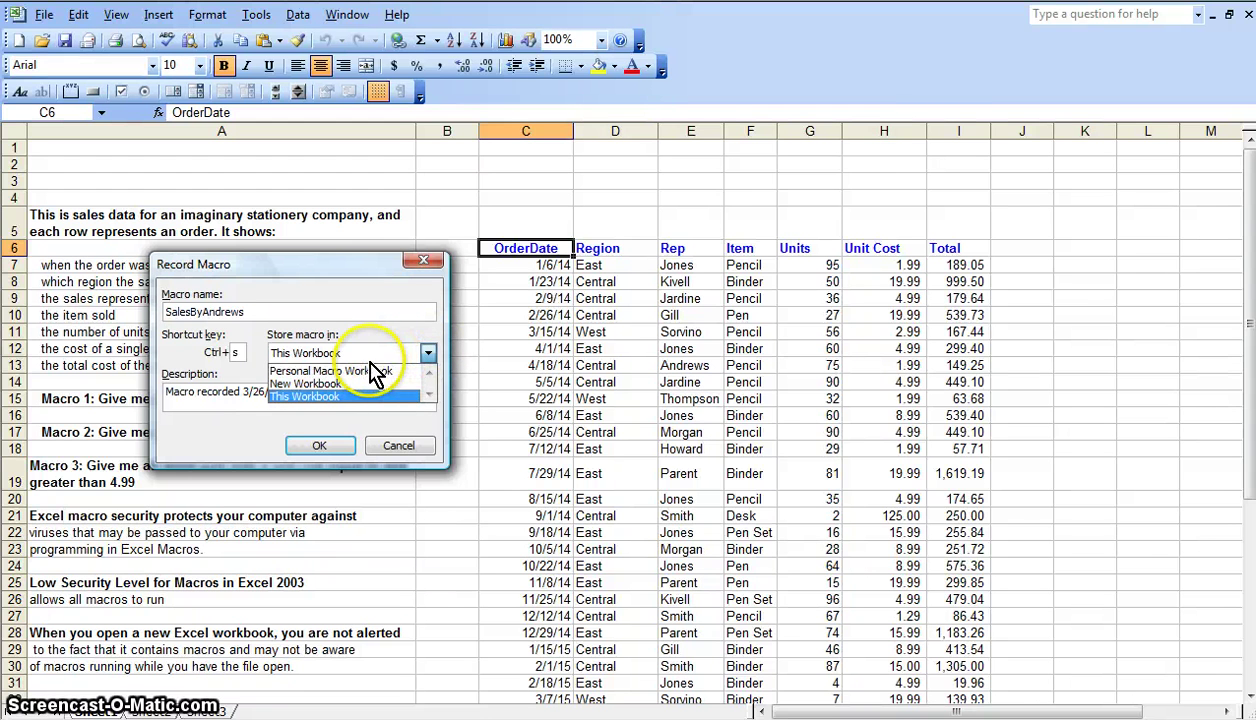
click(333, 398)
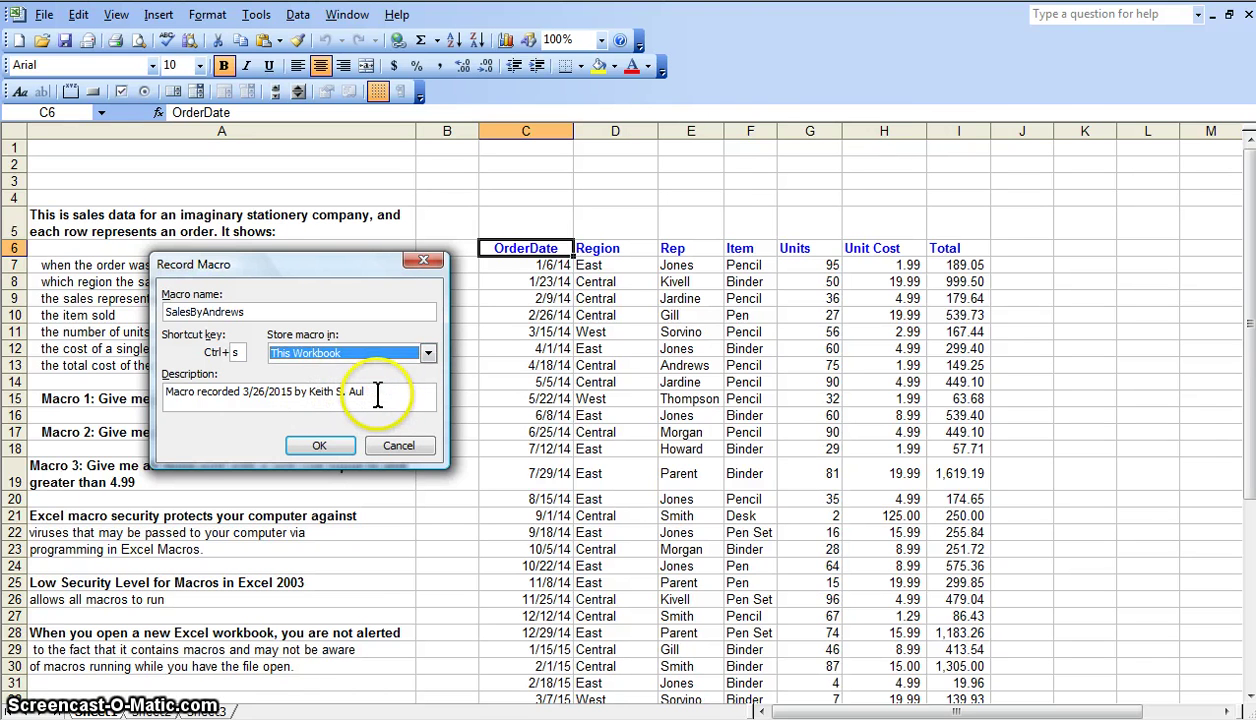
Append a note on all sales made by the Macro 1 rep to the macro's description, and start recording
click(378, 396)
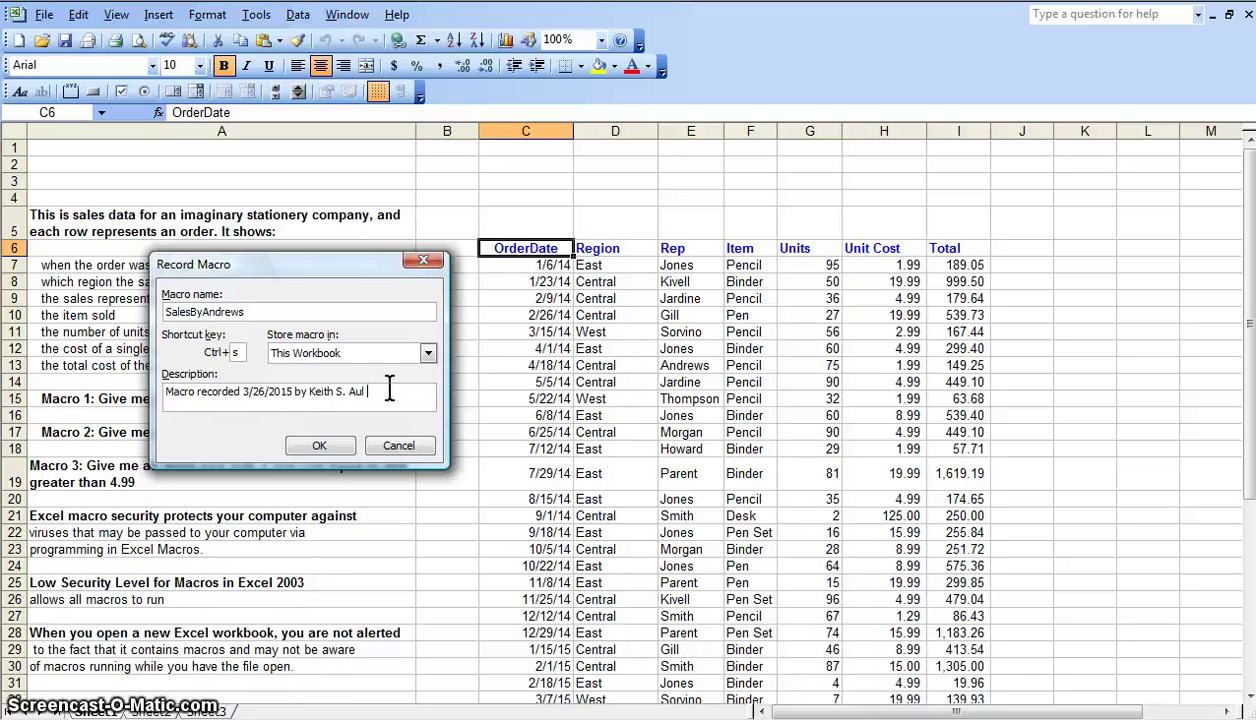
text(All)
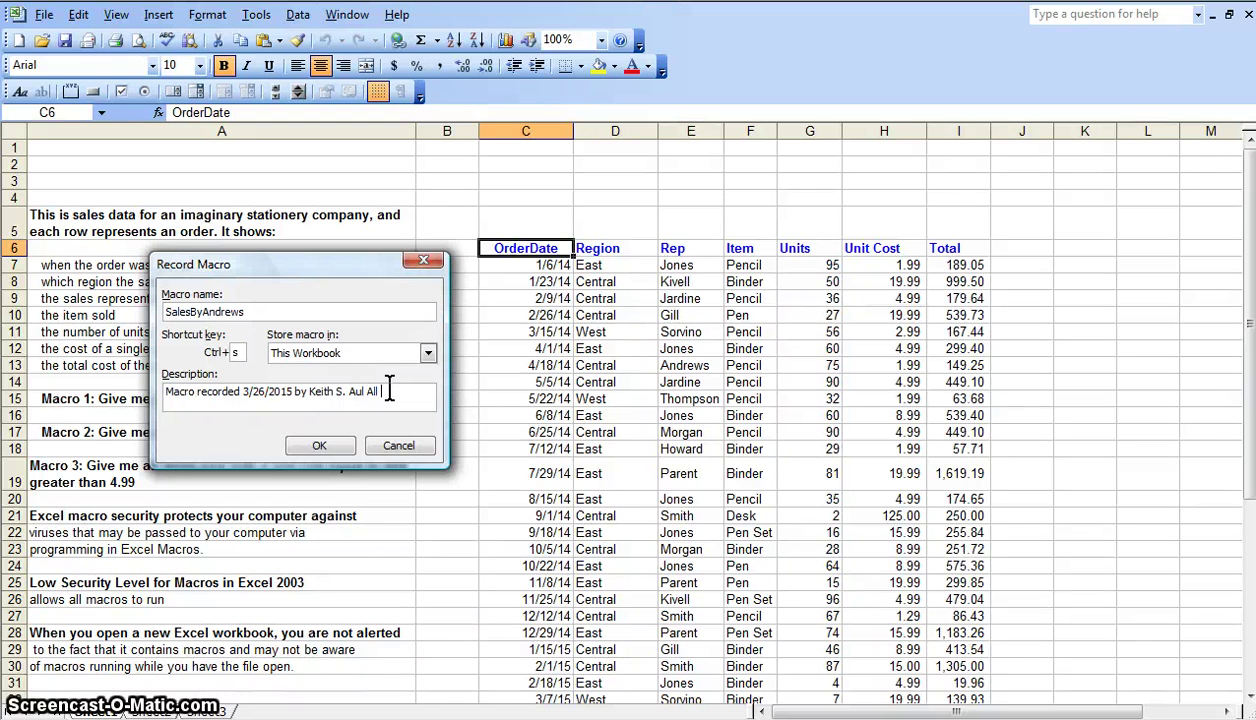
text( Sales Made My Rep And)
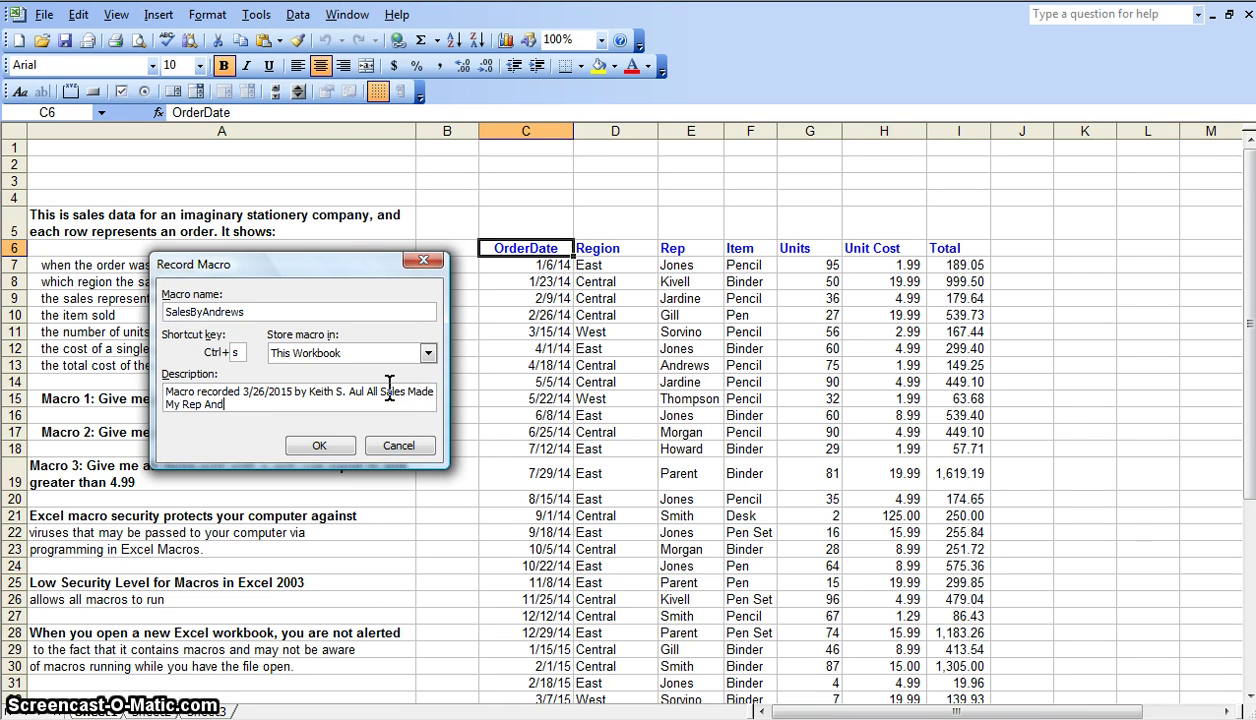
text(dr)
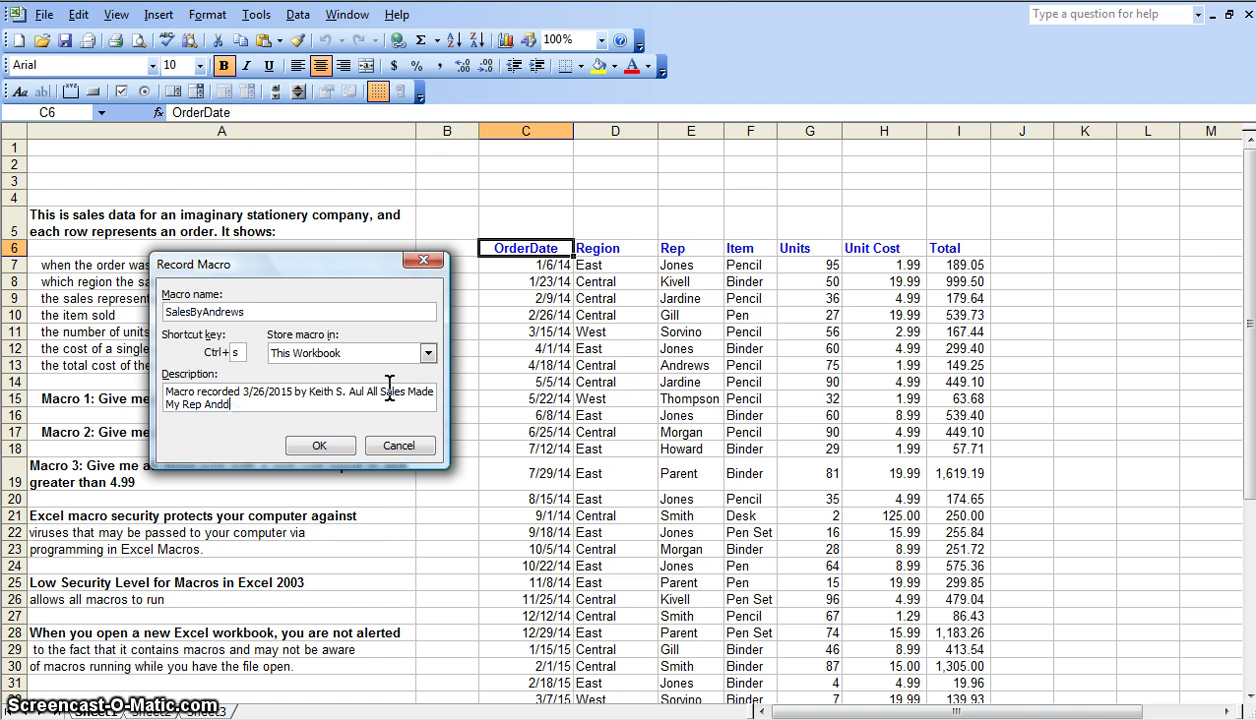
key(BackSpace)
key(BackSpace)
key(BackSpace)
key(BackSpace)
text(drew)
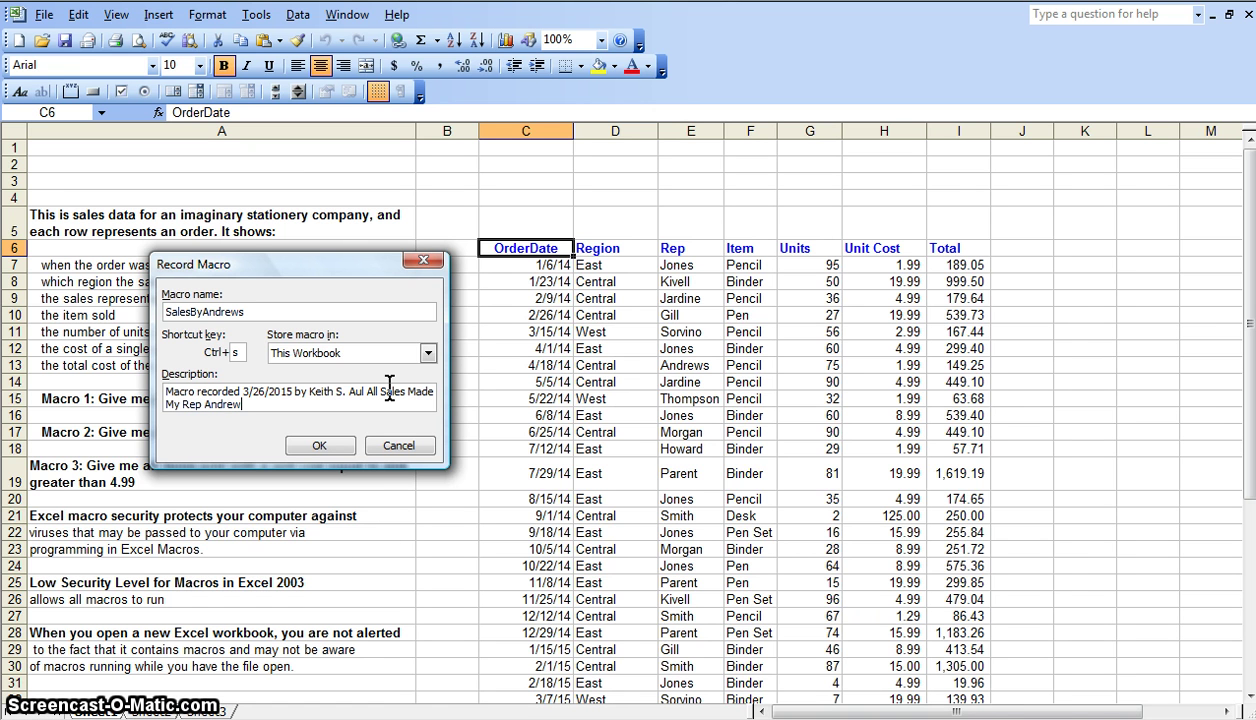
text(s)
drag(176, 404, 152, 408)
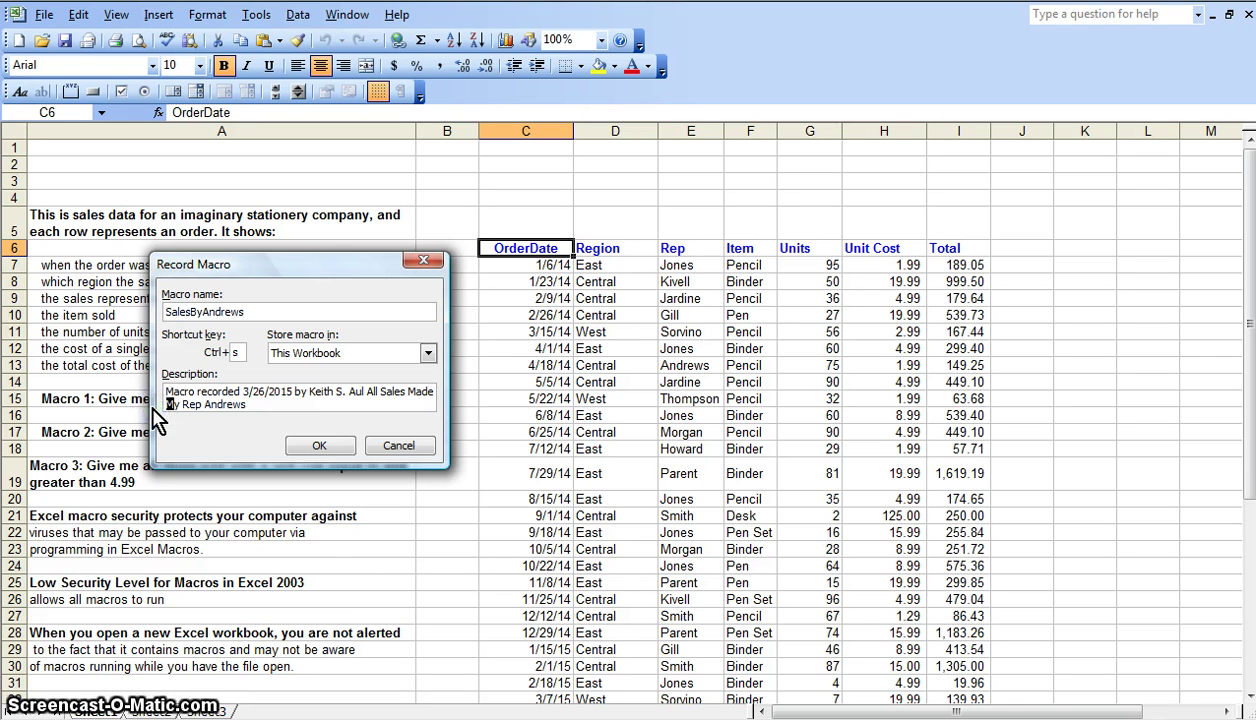
click(333, 447)
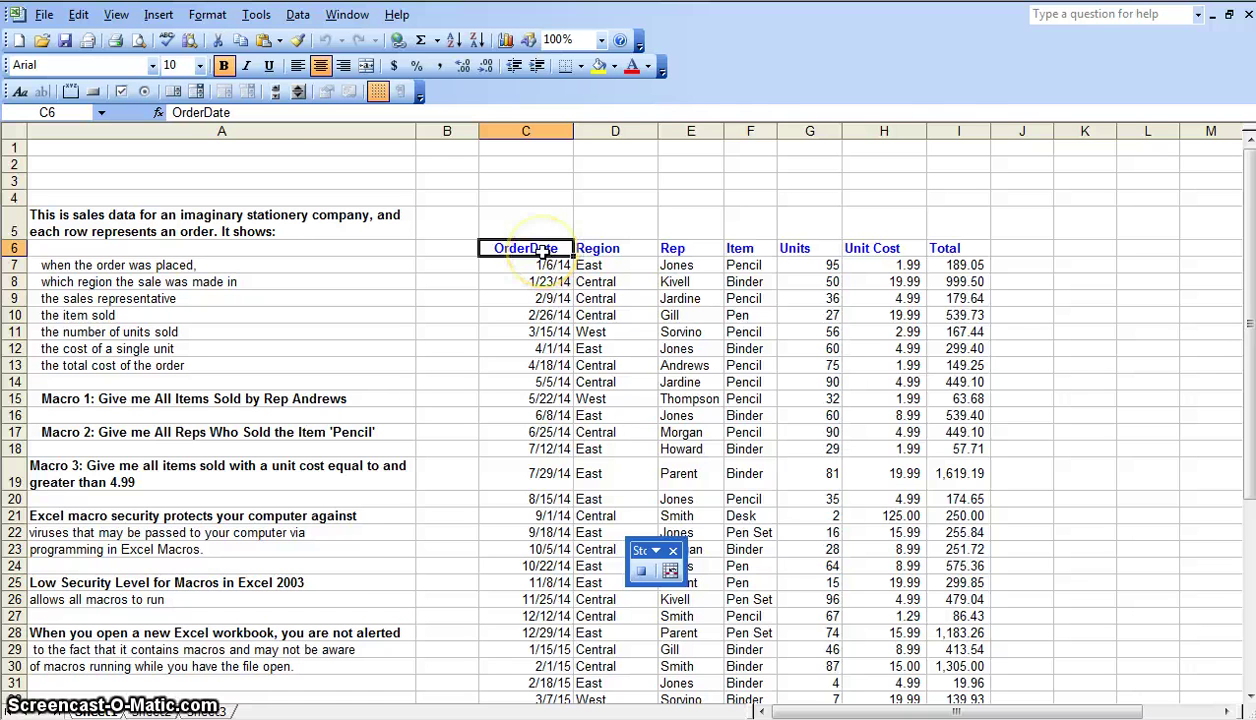
Turn on AutoFilter for the sales table and filter the Rep column to the representative named in the Macro 1 note
click(299, 16)
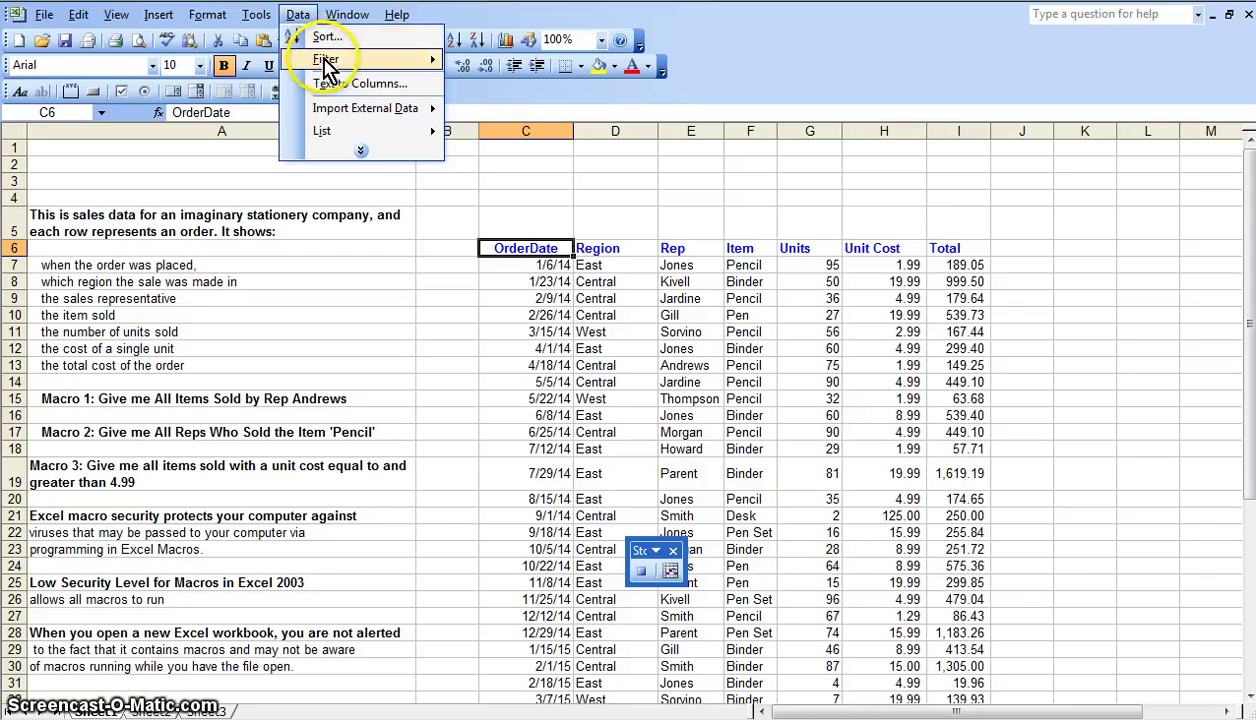
mouse_move(330, 59)
click(497, 66)
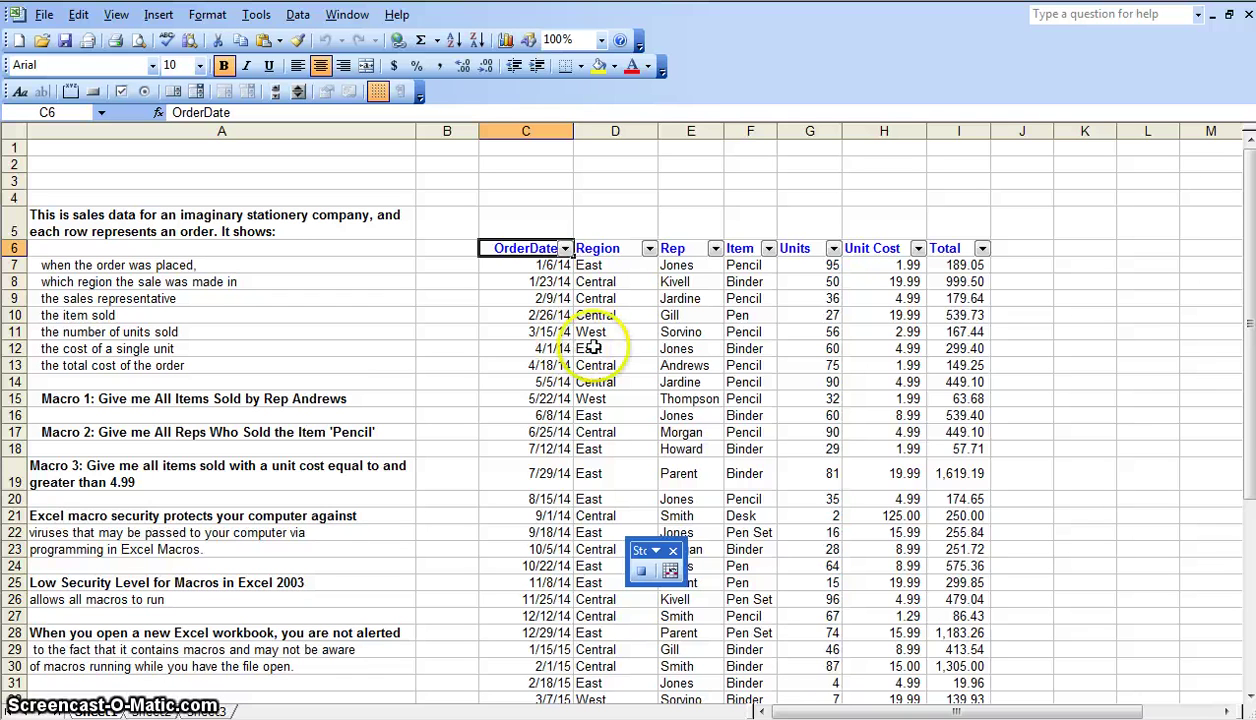
click(716, 248)
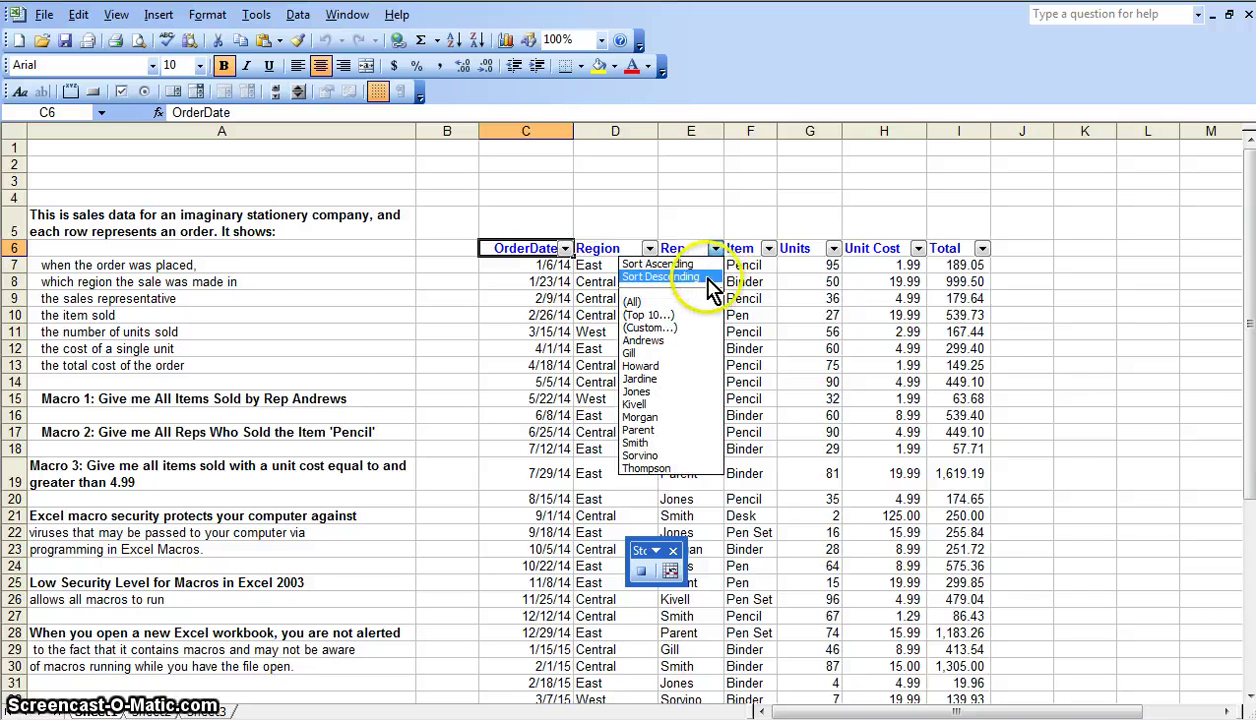
click(666, 340)
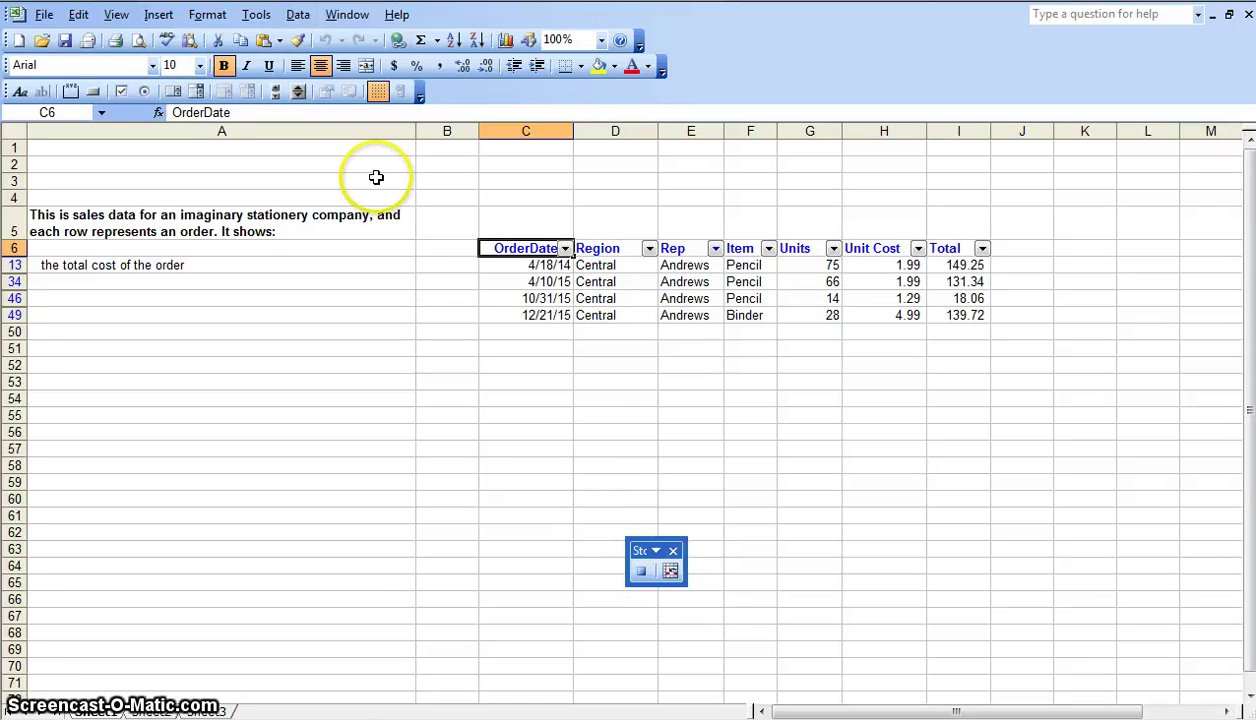
Stop recording the sales-by-rep macro
click(256, 14)
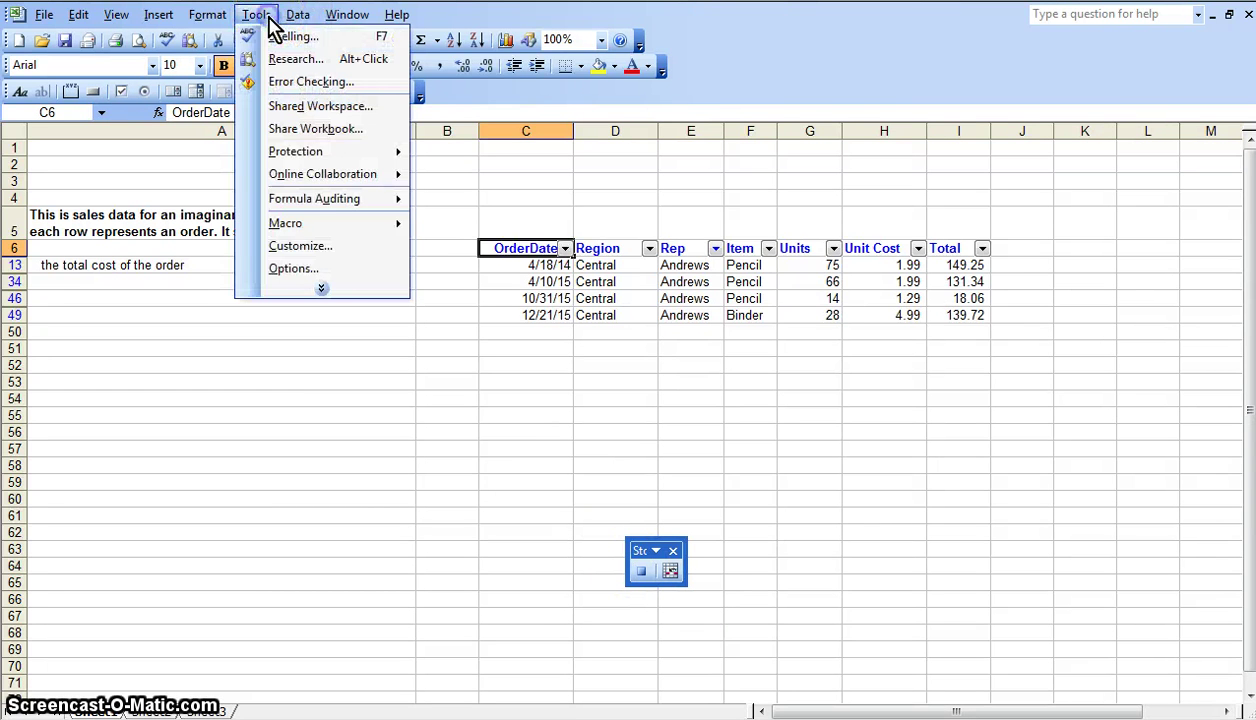
mouse_move(328, 228)
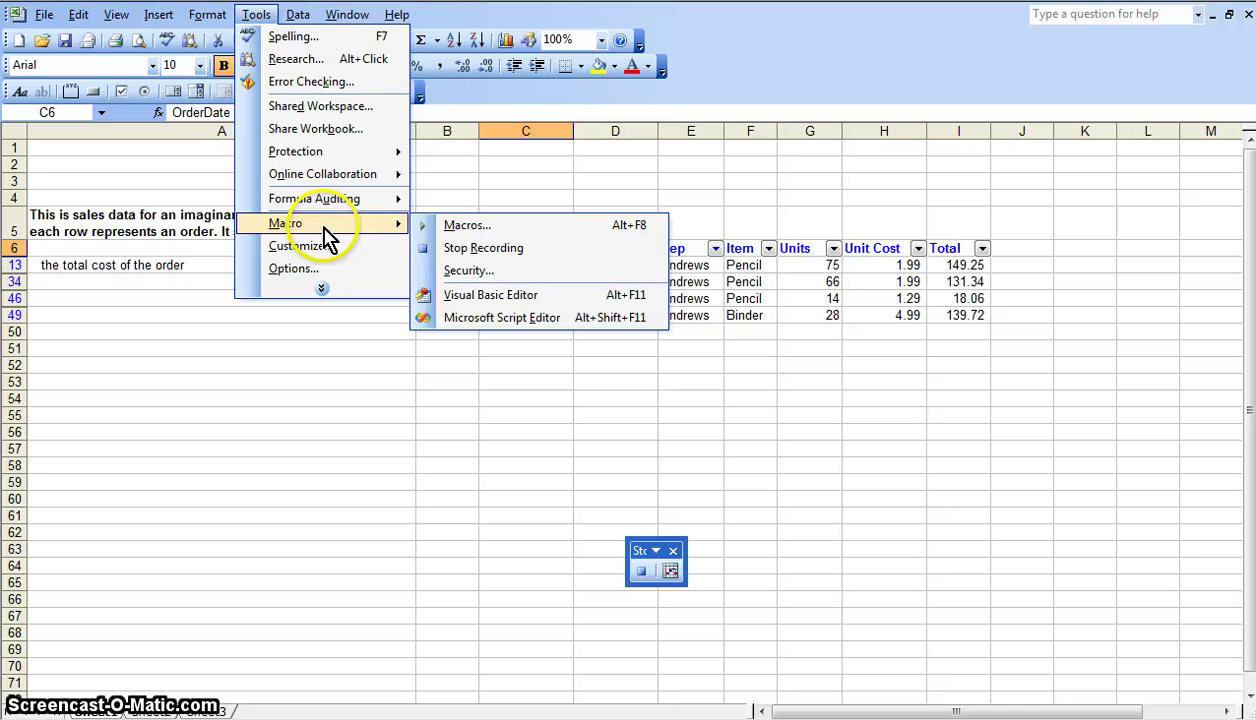
click(458, 250)
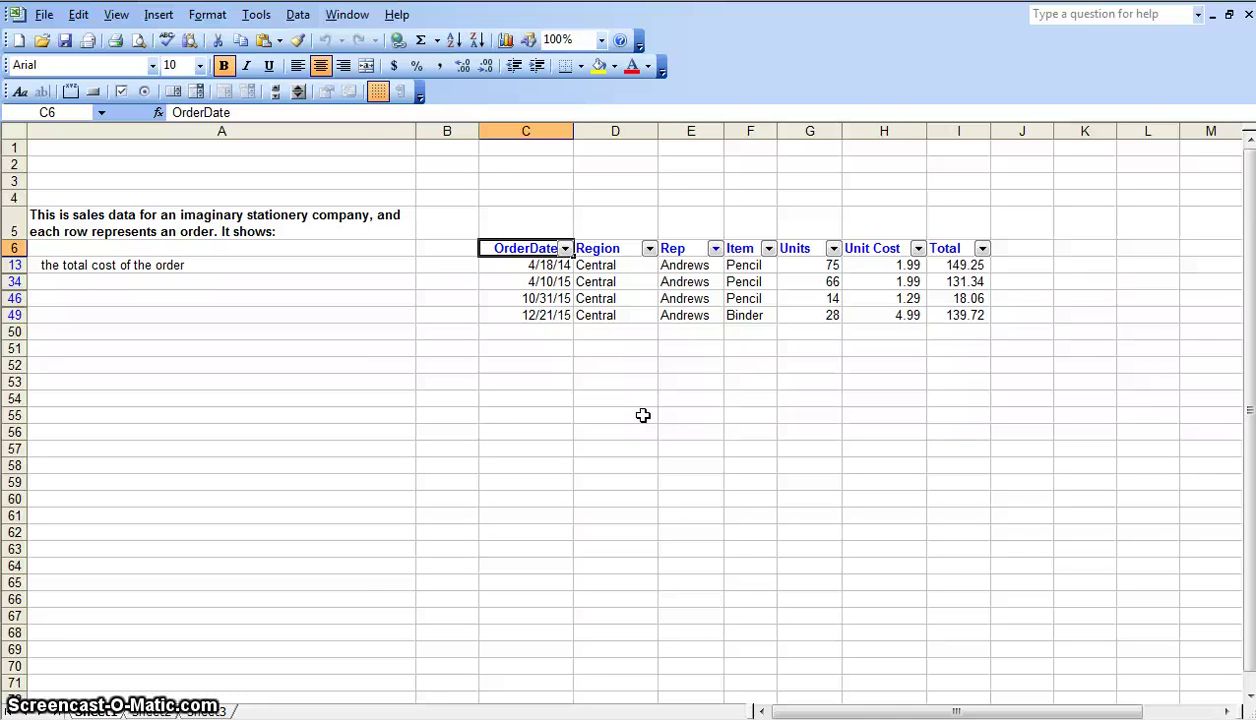
Set up a second macro recording named ResetData with the letter r as its Ctrl shortcut
click(267, 18)
mouse_move(304, 212)
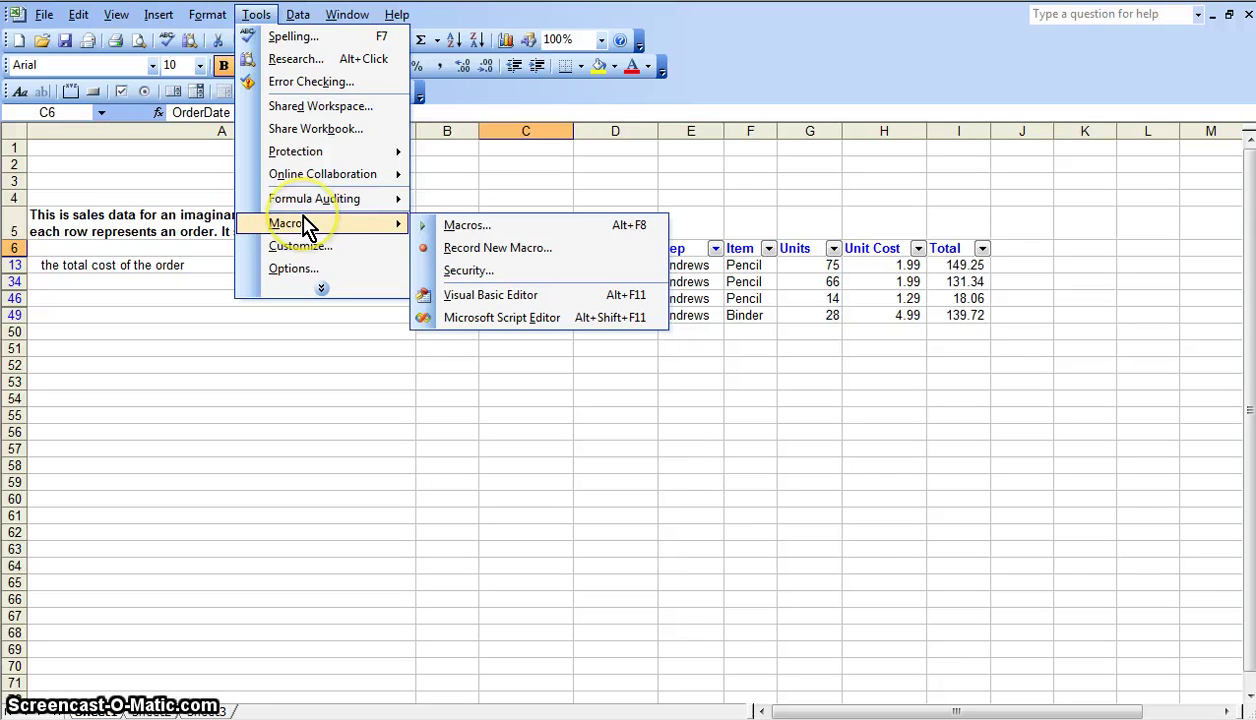
click(485, 248)
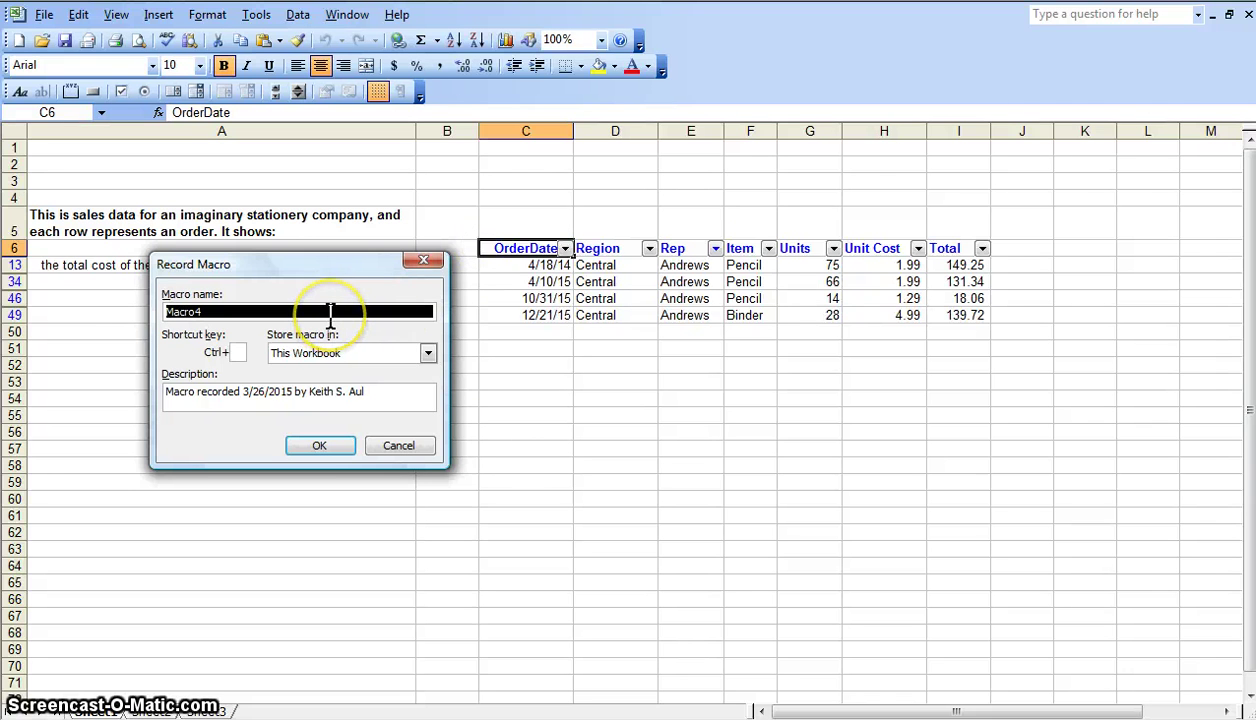
text(Re)
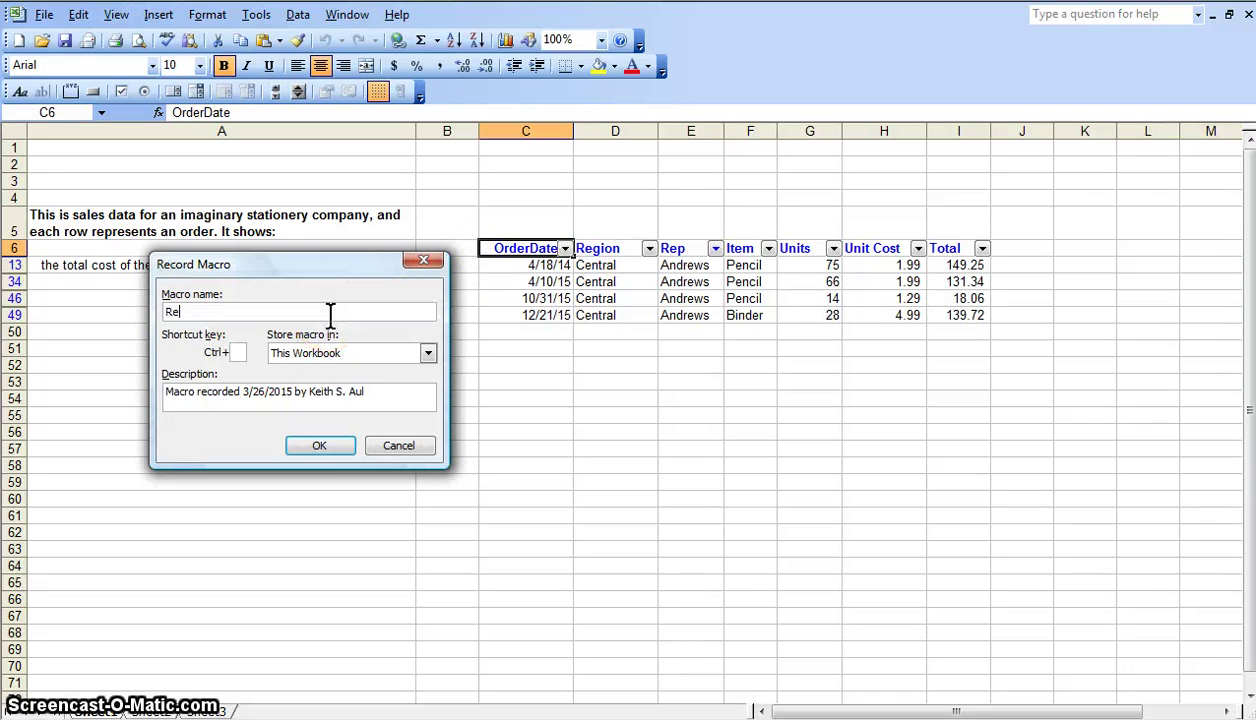
text(setData)
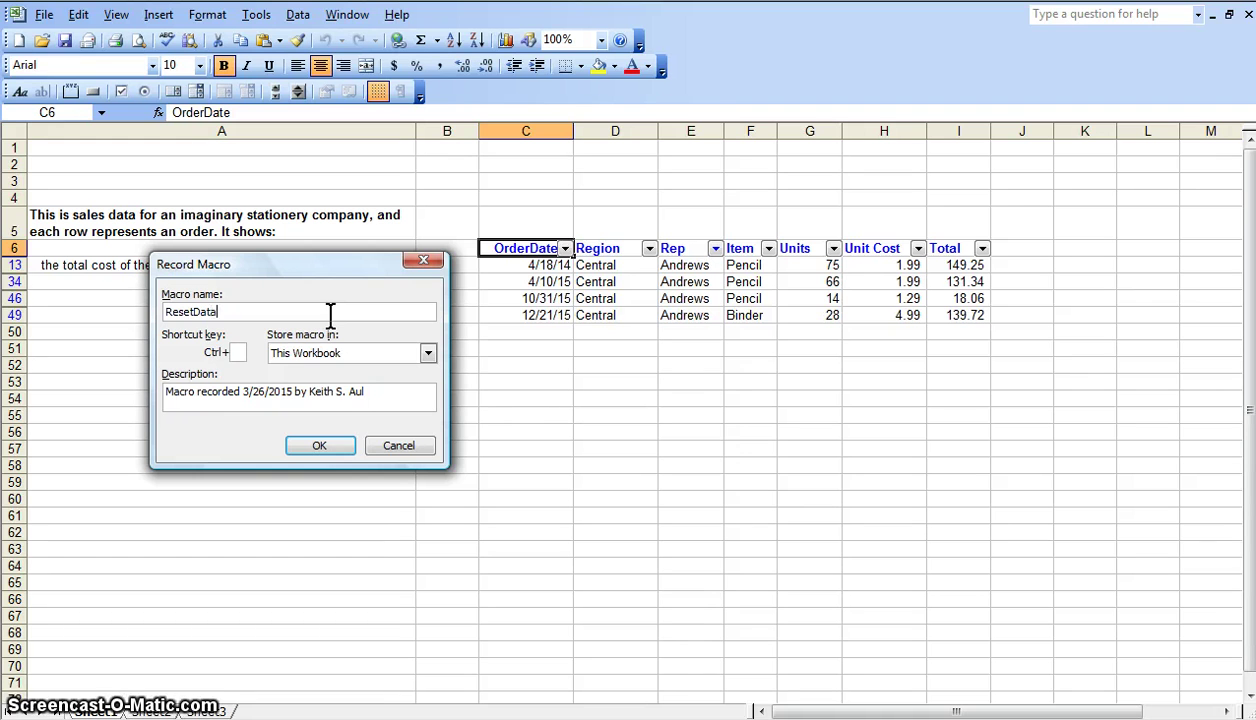
click(240, 350)
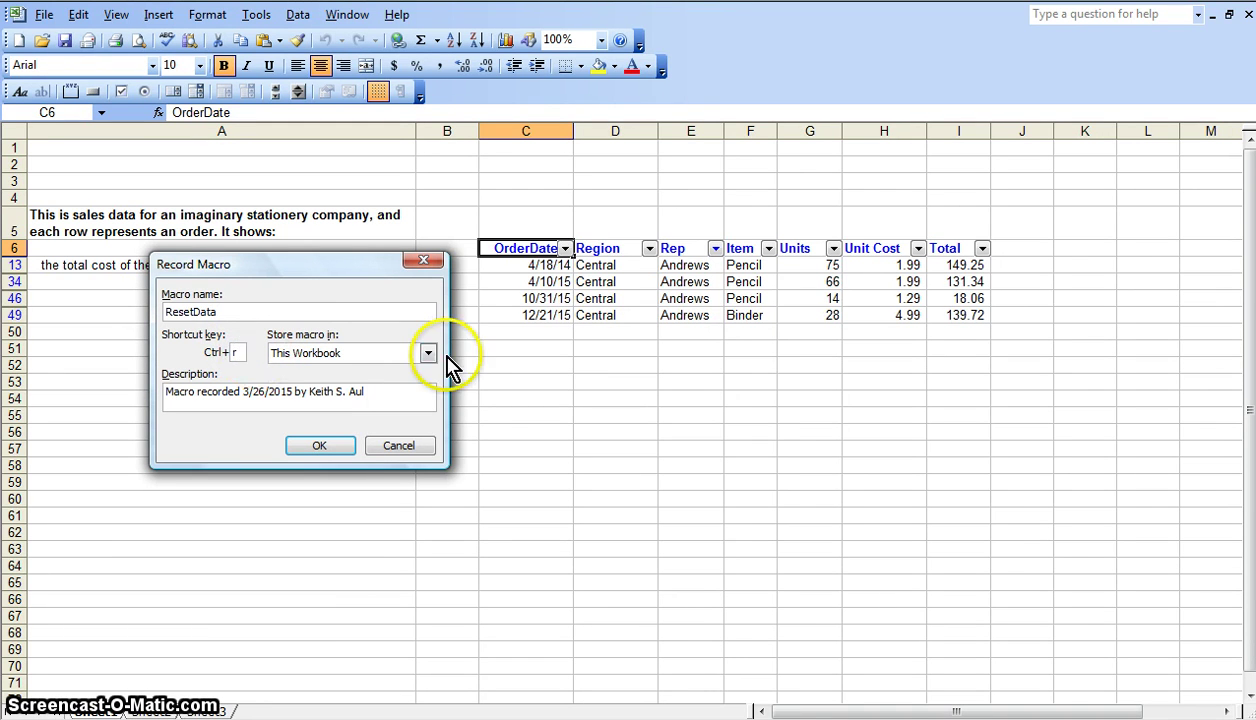
Append "Reset The Date To Its Original Form" to the ResetData macro's description and start recording
click(392, 391)
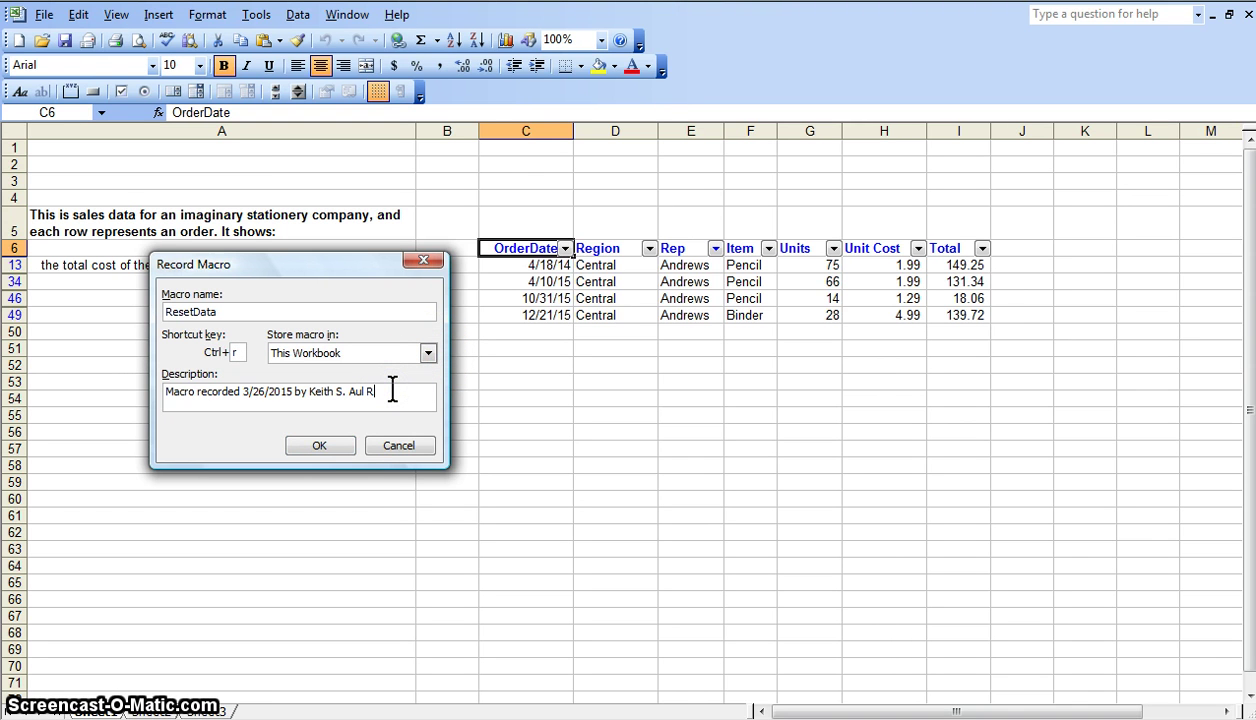
text(Reset The Date To Its Original Form)
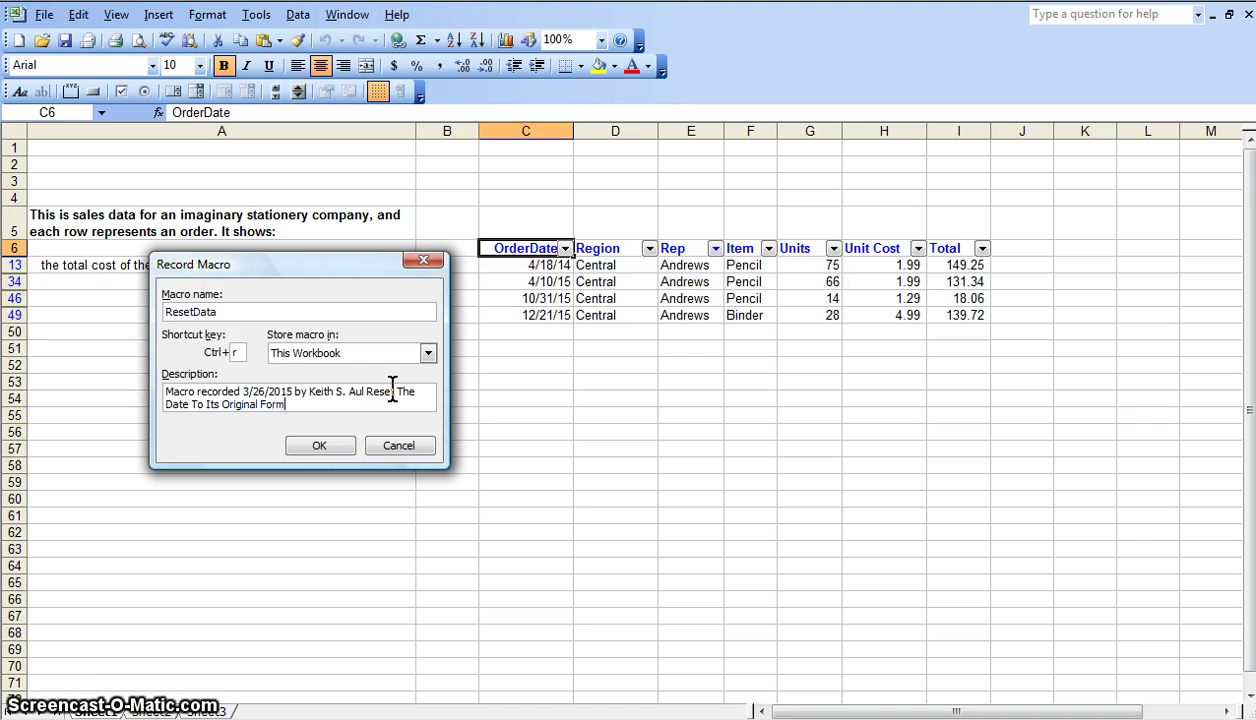
click(345, 449)
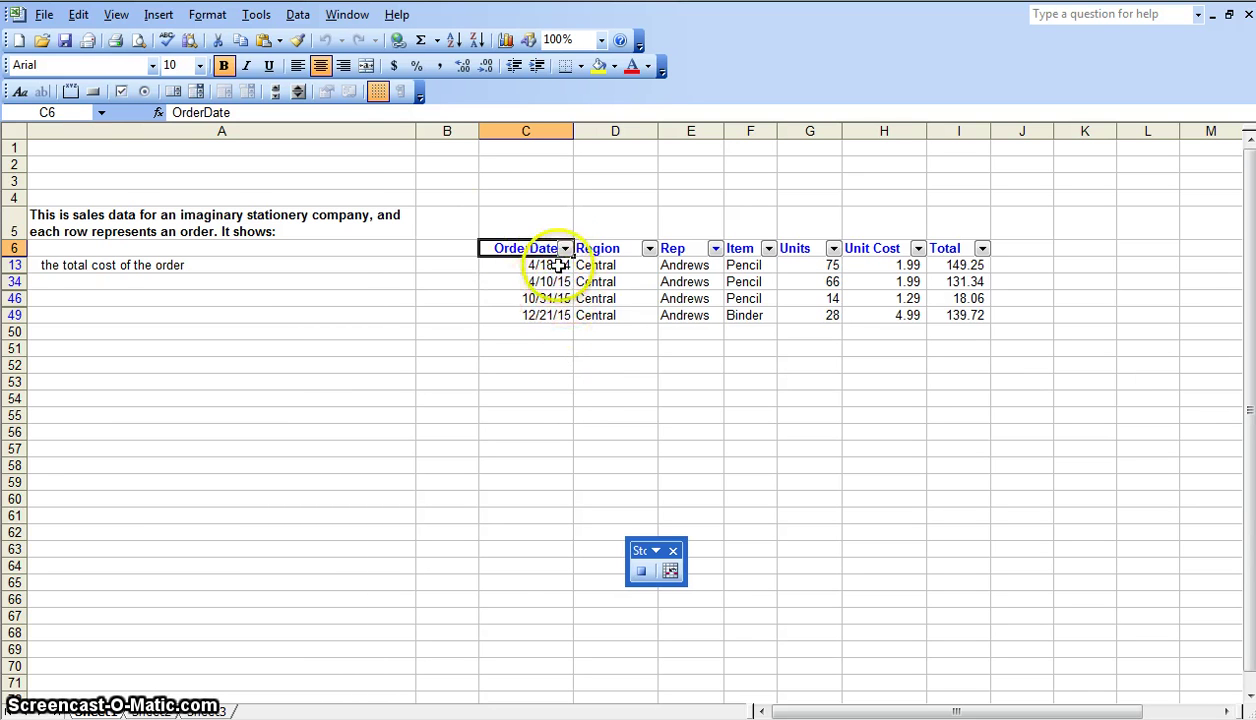
Clear the Rep filter by turning off AutoFilter on the sales table
click(293, 22)
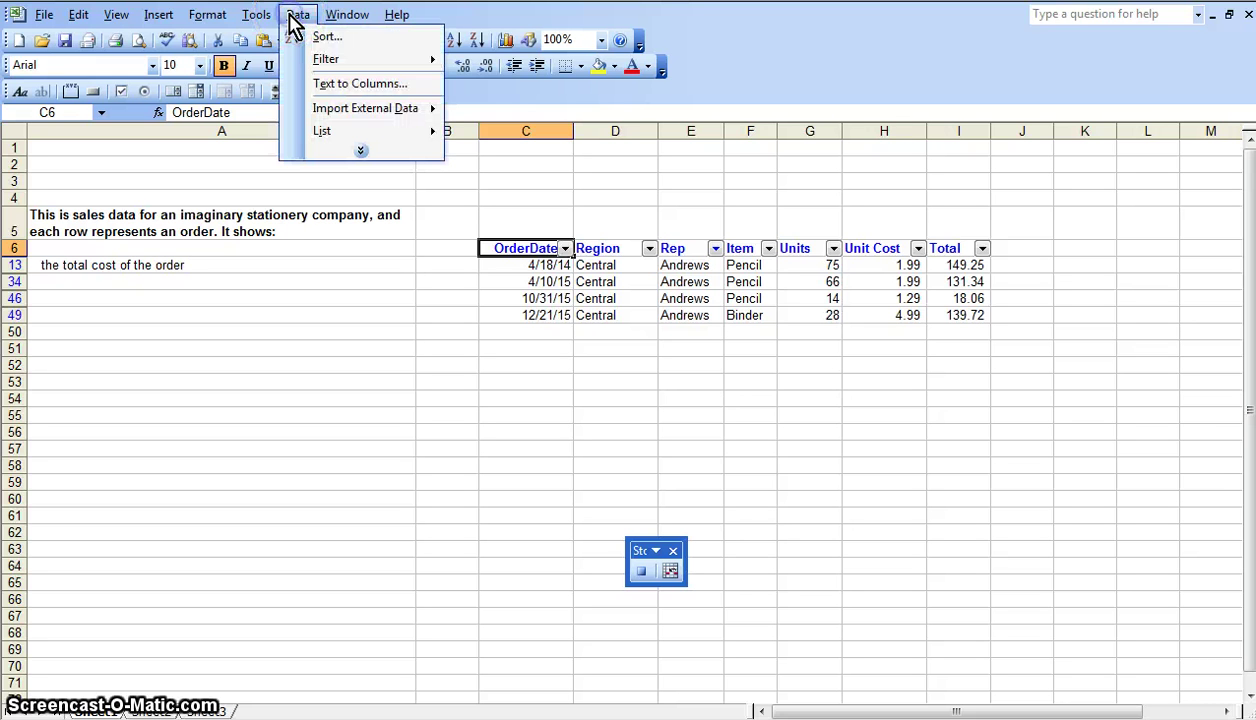
click(328, 62)
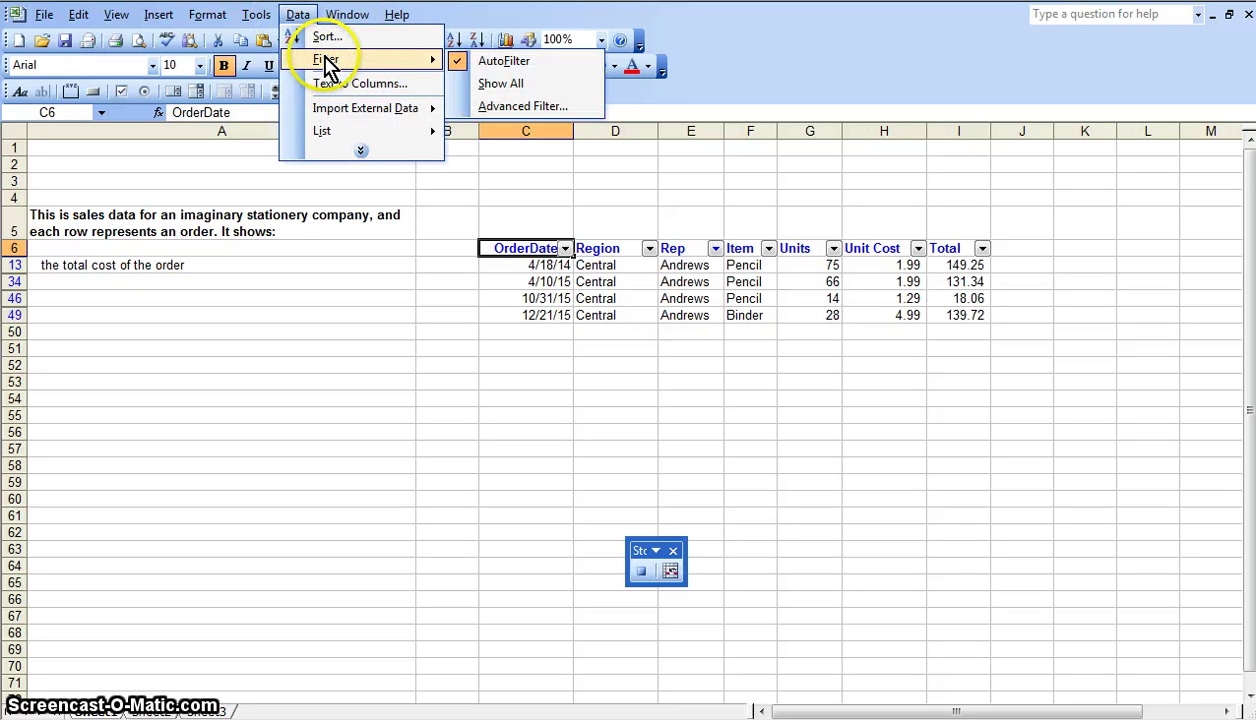
click(503, 62)
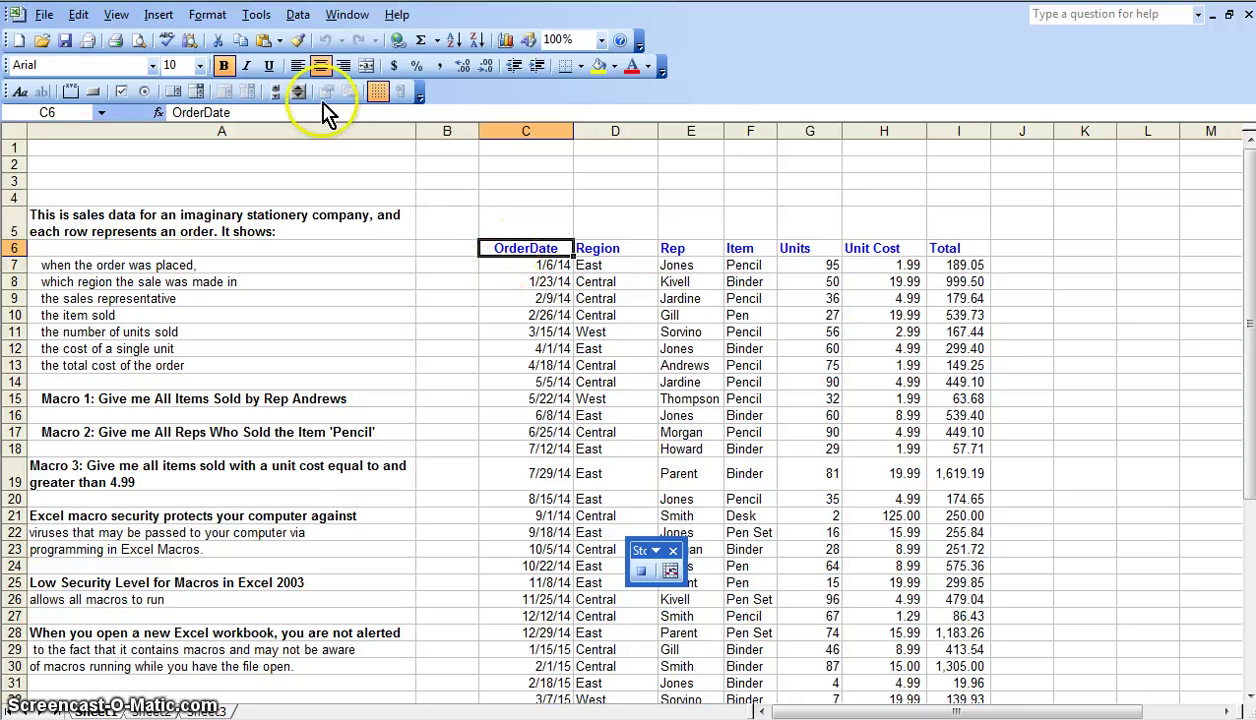
Turn AutoFilter back on for the sales table and stop recording the ResetData macro
click(298, 16)
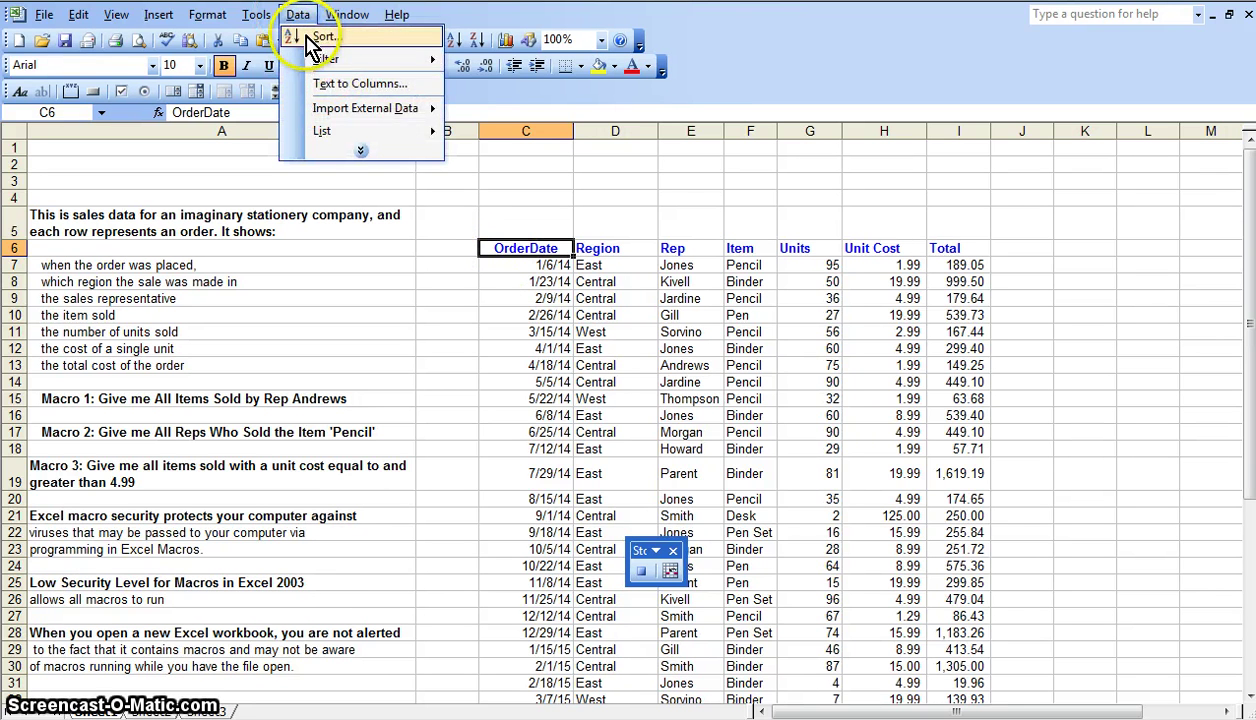
mouse_move(326, 59)
click(490, 61)
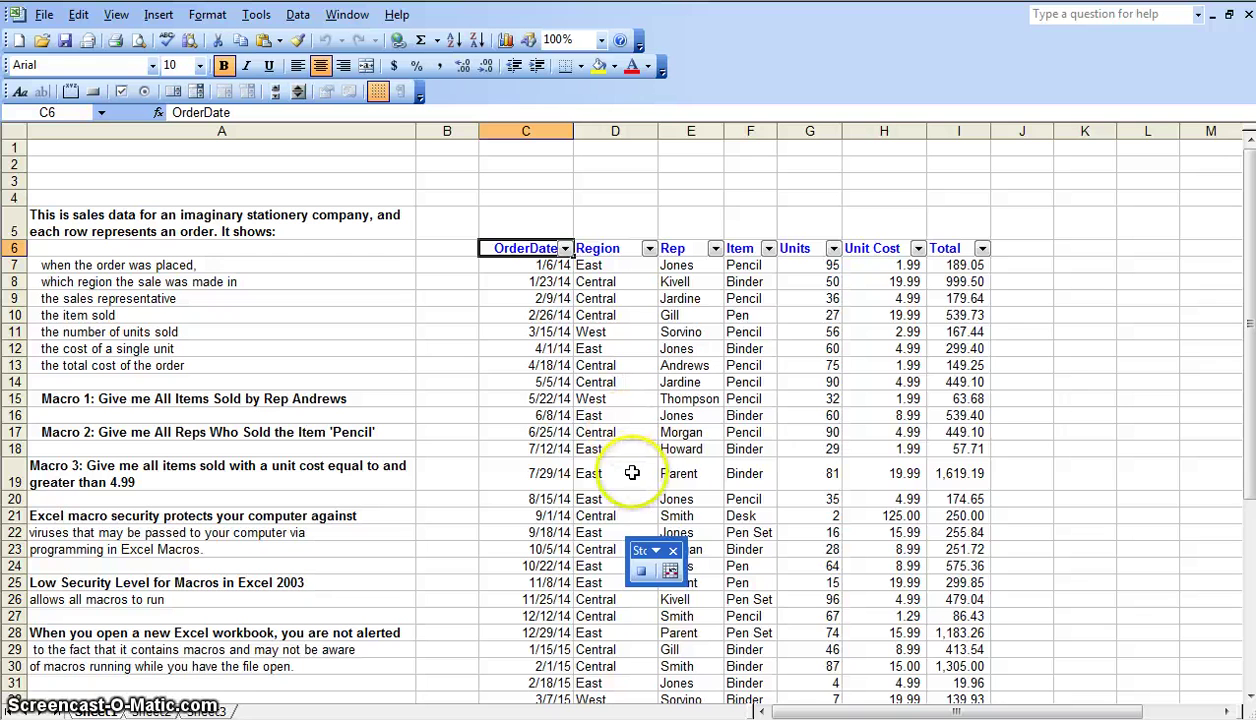
click(638, 568)
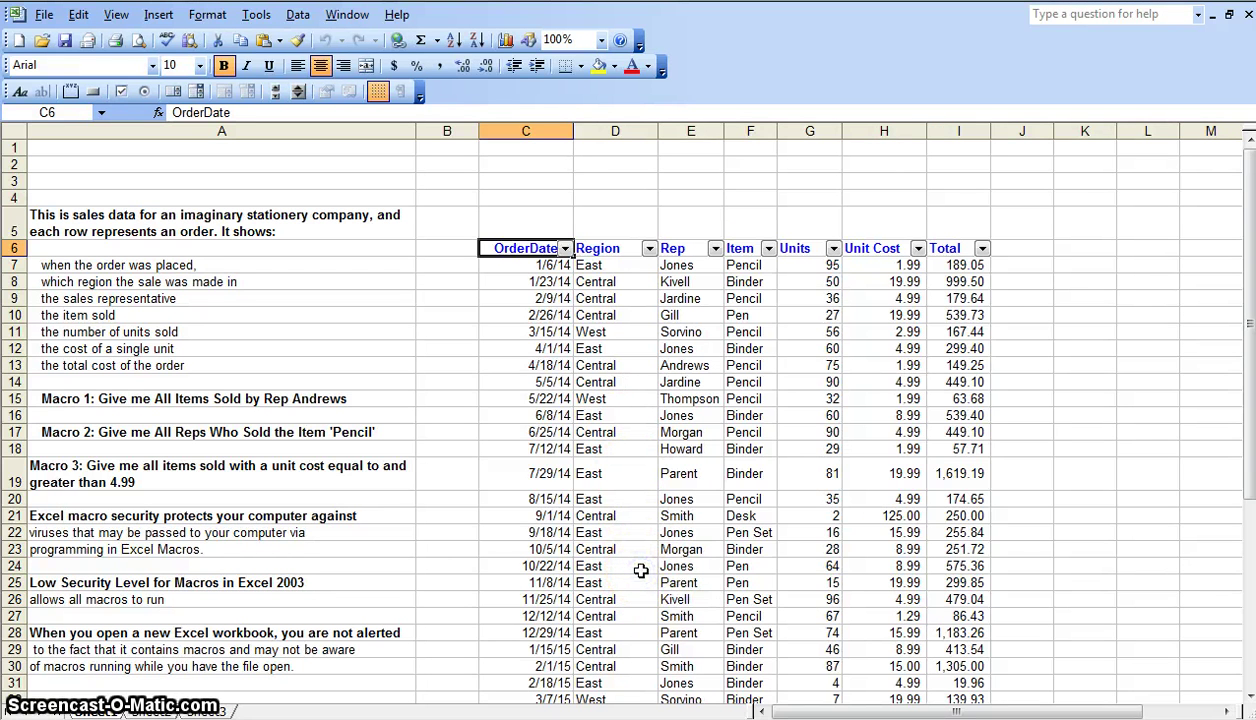